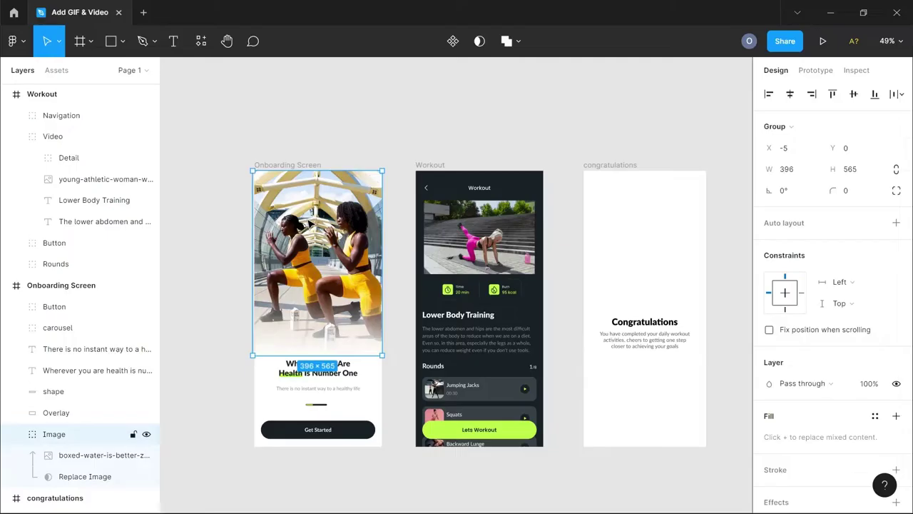
Step: Select the onboarding screen's hero image group, then clear the canvas selection
click(238, 305)
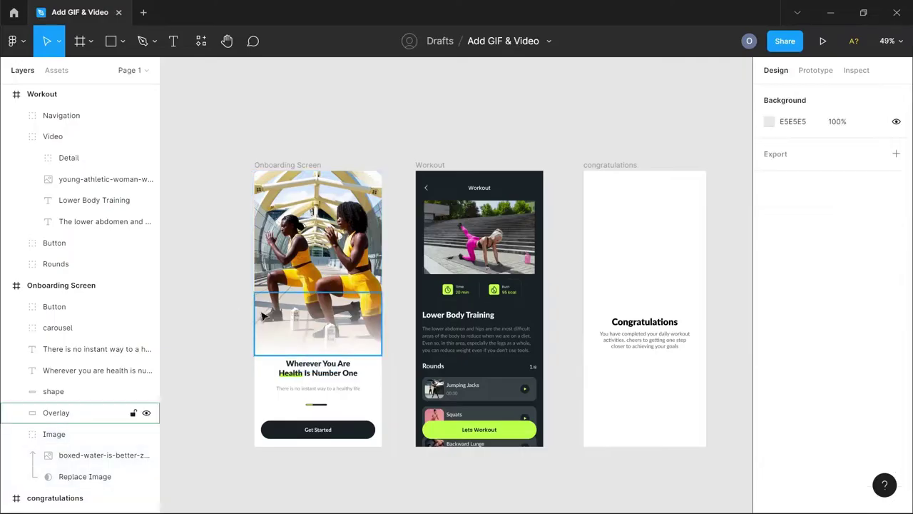
click(330, 219)
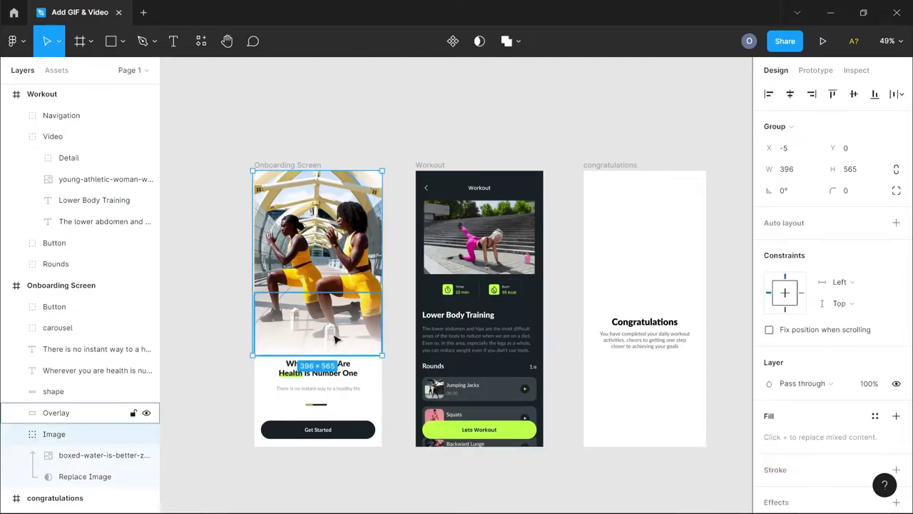
click(226, 304)
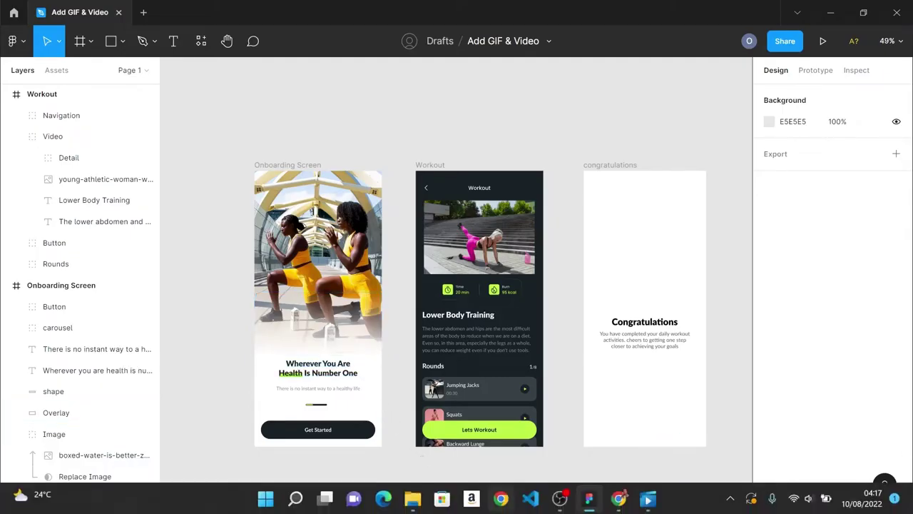
Step: In Chrome, Google 'pexels video' and open the 'Free Videos Videos - Pexels' result
click(560, 494)
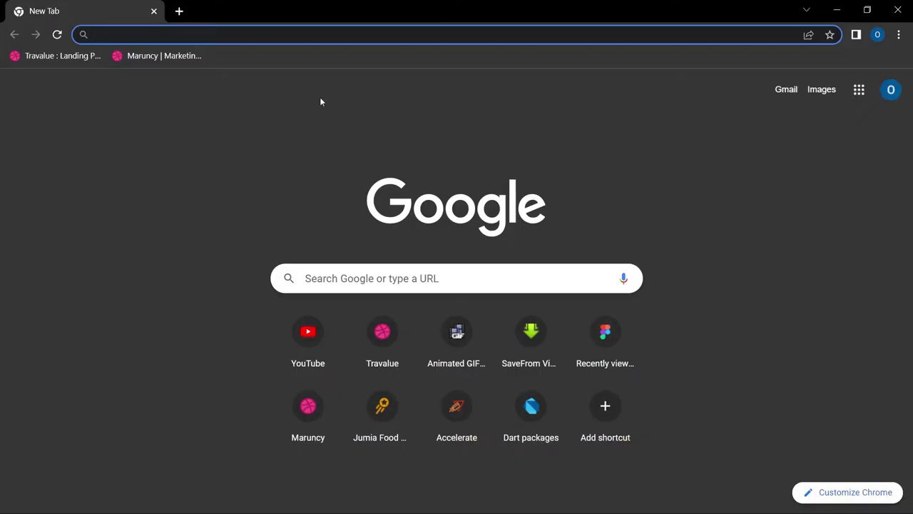
text(pex)
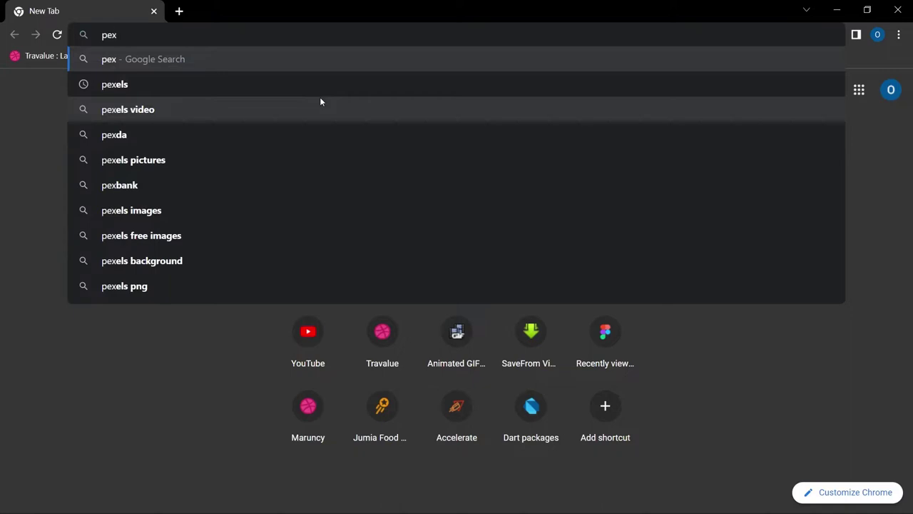
click(273, 111)
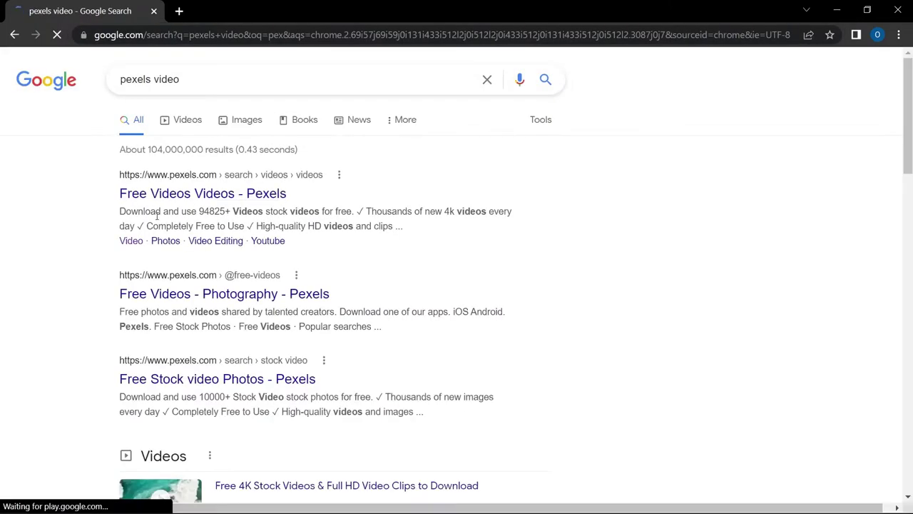
click(160, 194)
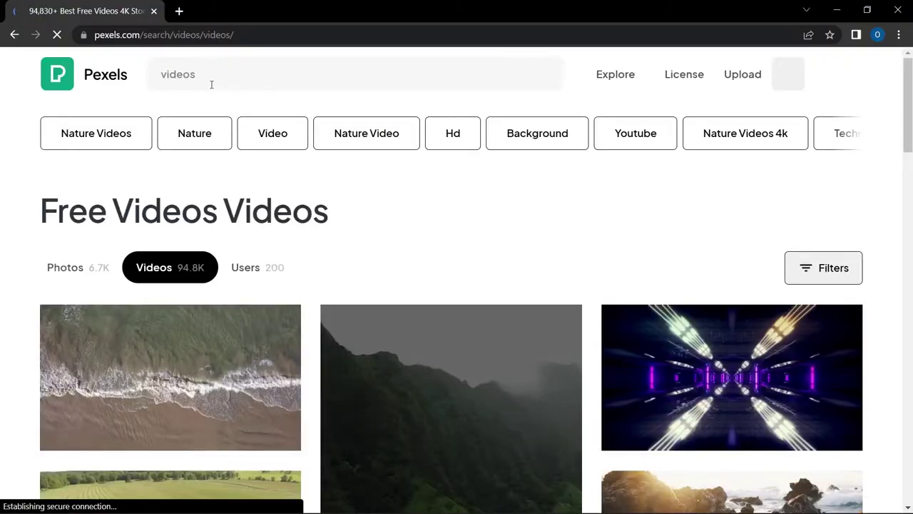
Step: Search Pexels for 'home workout' and download the man's push-up video as an mp4
click(210, 85)
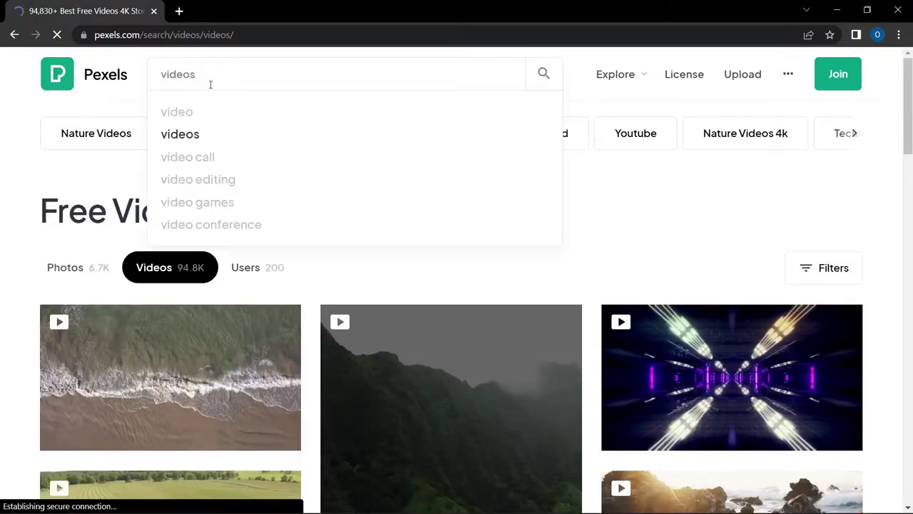
key(BackSpace)
key(BackSpace)
key(BackSpace)
key(BackSpace)
key(BackSpace)
key(BackSpace)
text(ho)
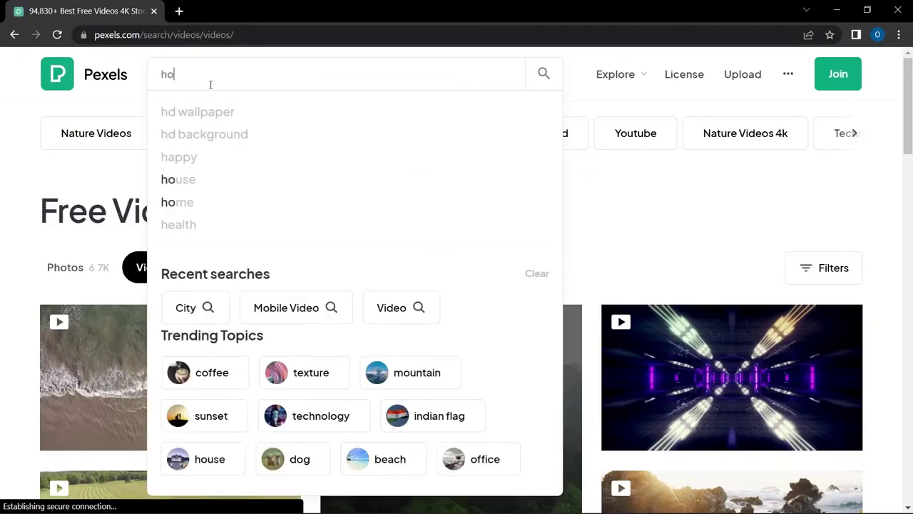
text(me workout)
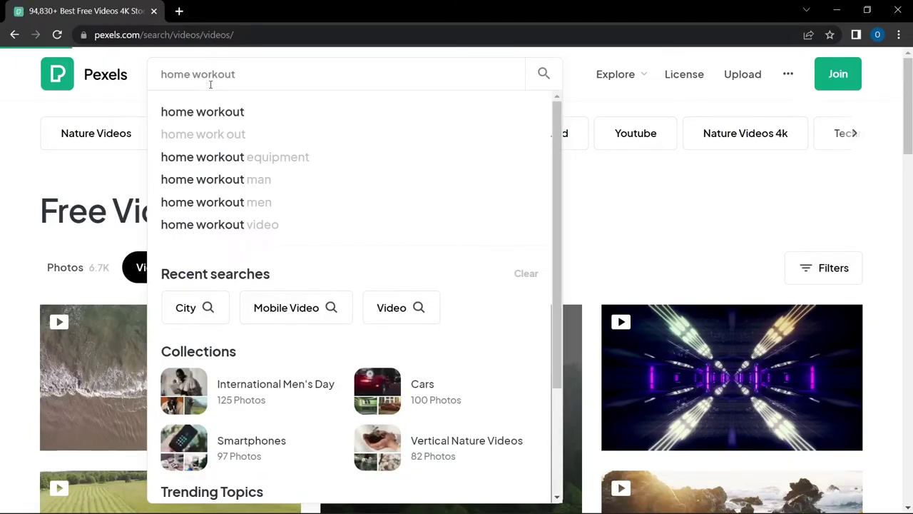
key(Return)
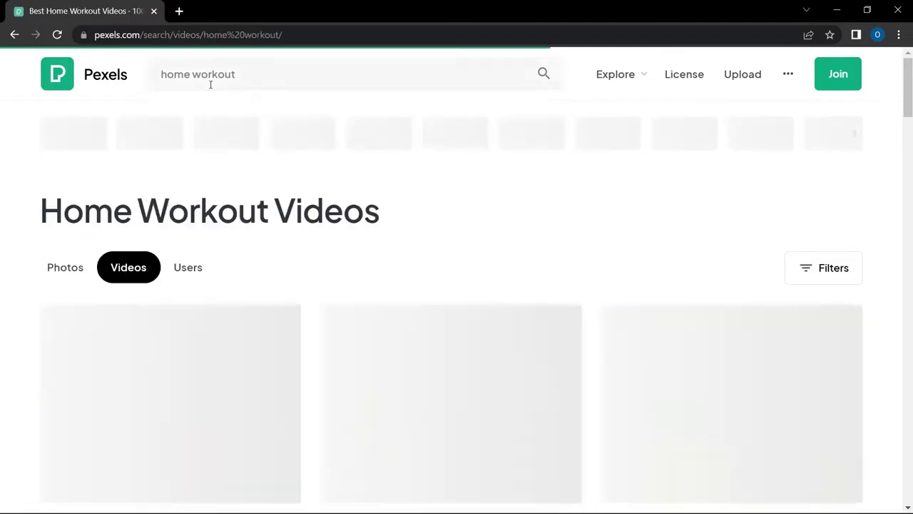
scroll(340, 298, down, 2)
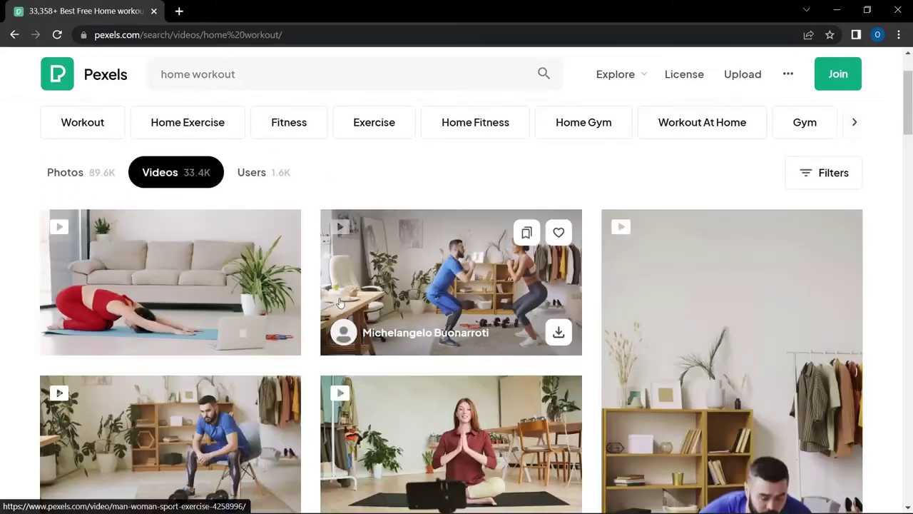
scroll(348, 464, down, 2)
scroll(349, 444, down, 6)
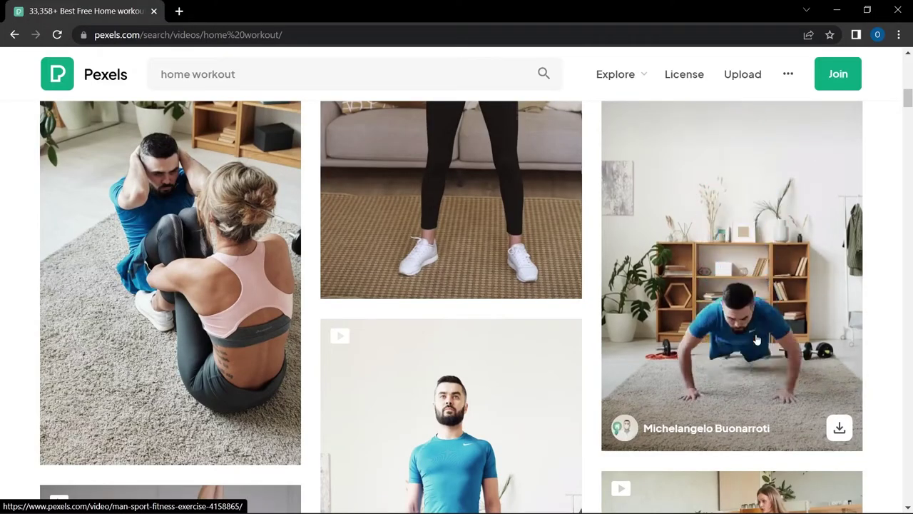
click(840, 426)
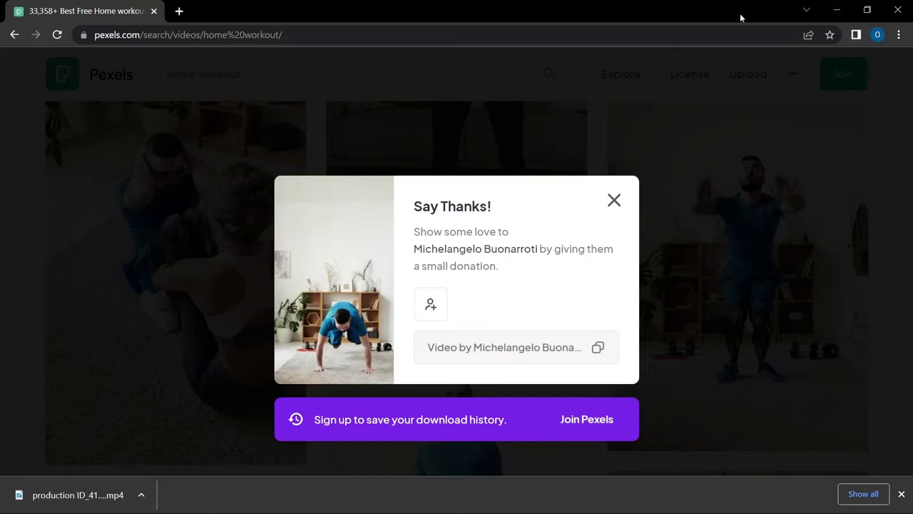
click(178, 11)
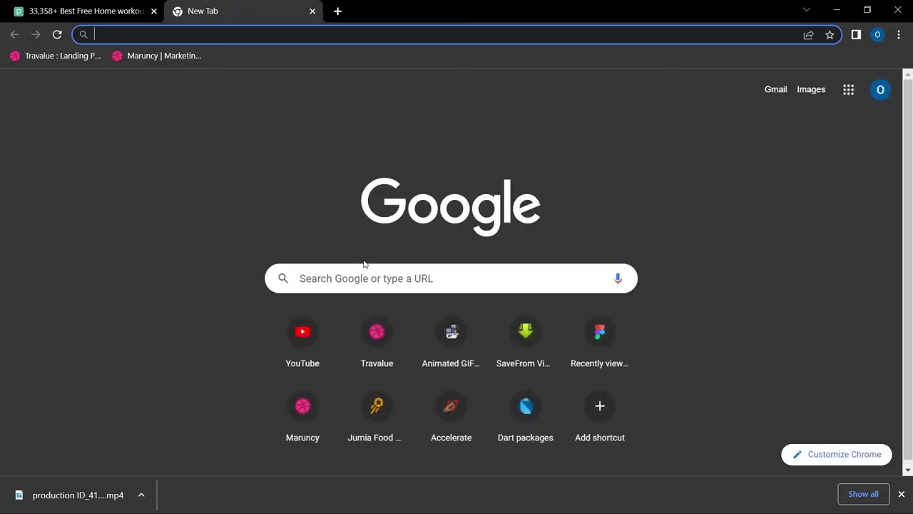
Step: Choose production ID_4158865.mp4 as the upload file in ezgif's Video to GIF converter
click(450, 347)
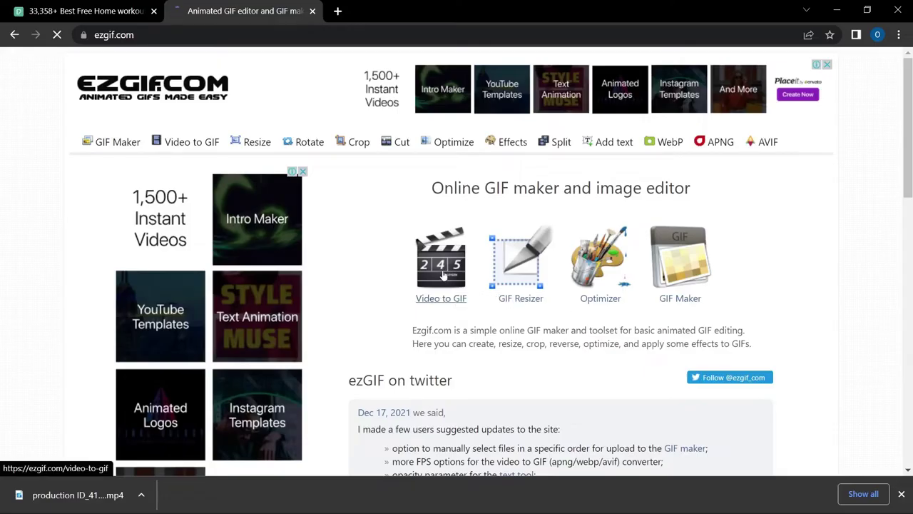
click(442, 275)
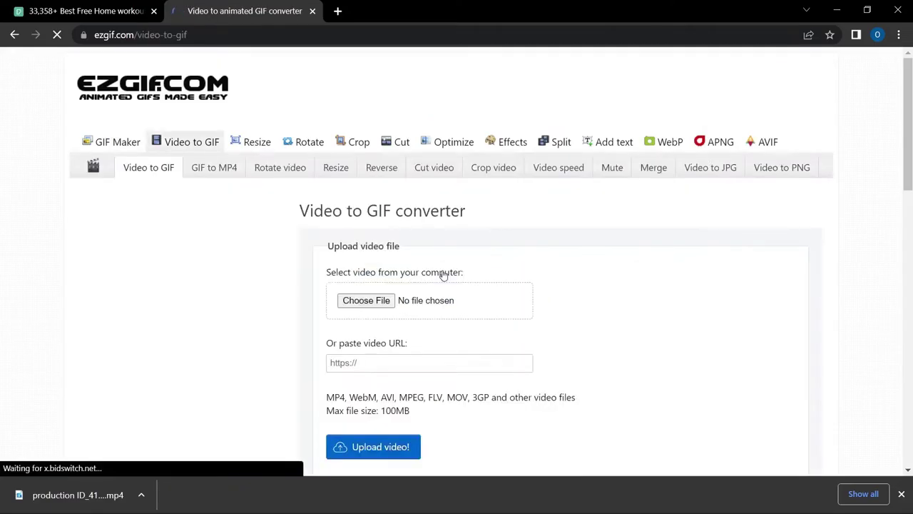
click(382, 303)
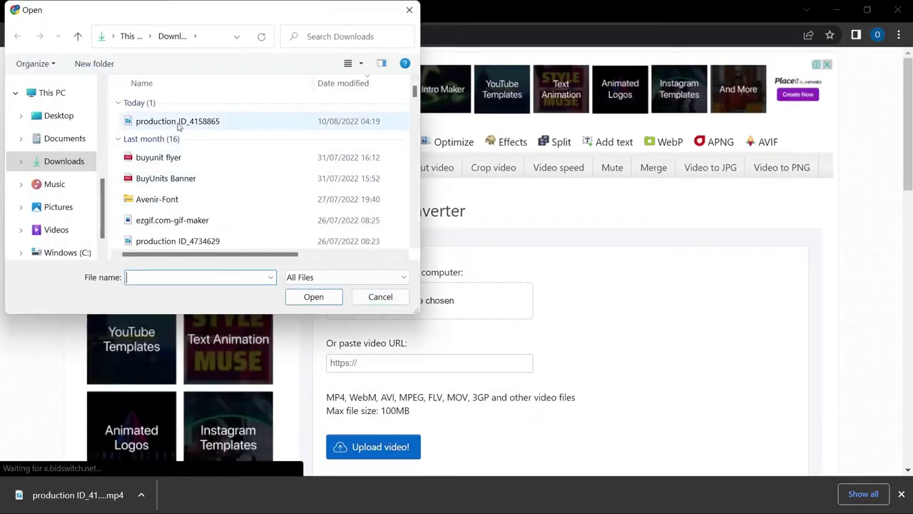
click(190, 125)
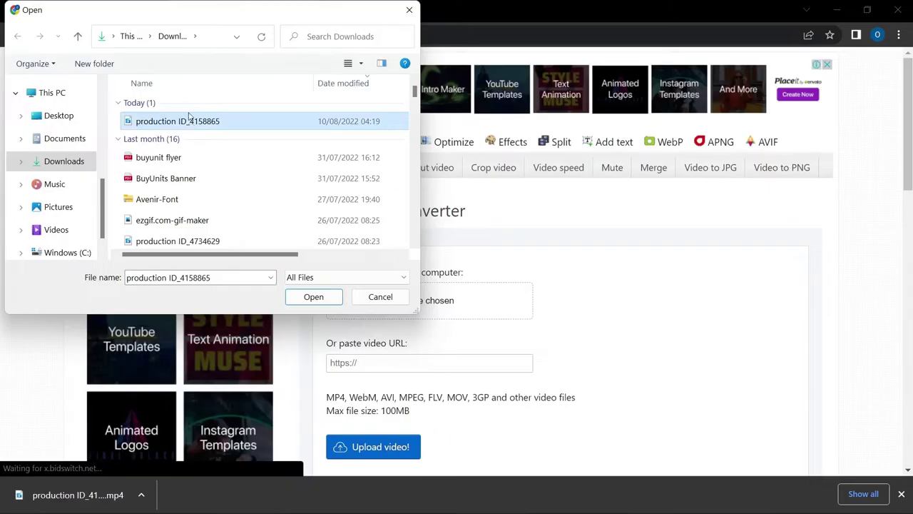
click(313, 296)
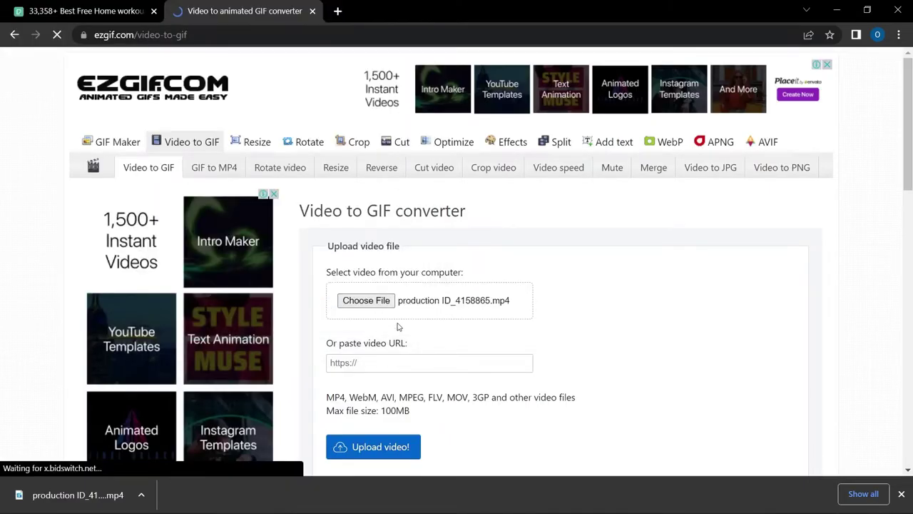
Step: Upload the chosen workout video to ezgif's converter
click(406, 447)
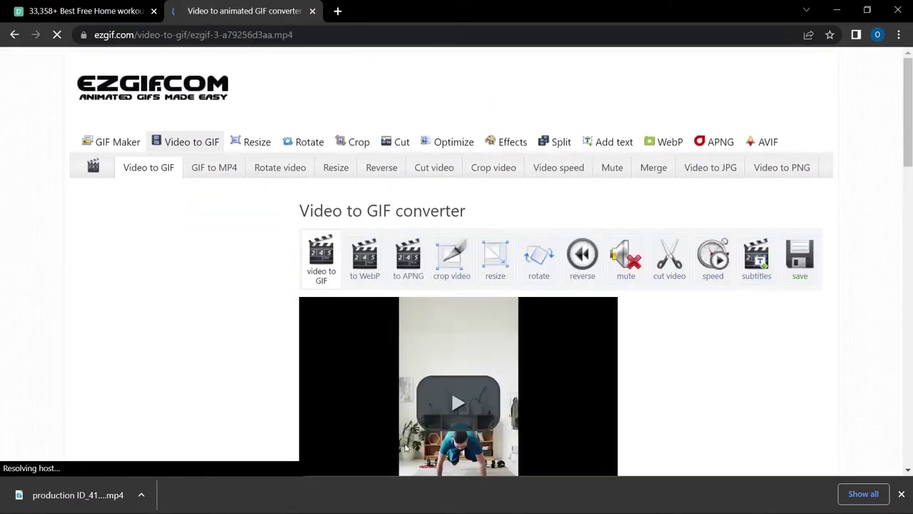
scroll(404, 448, down, 1)
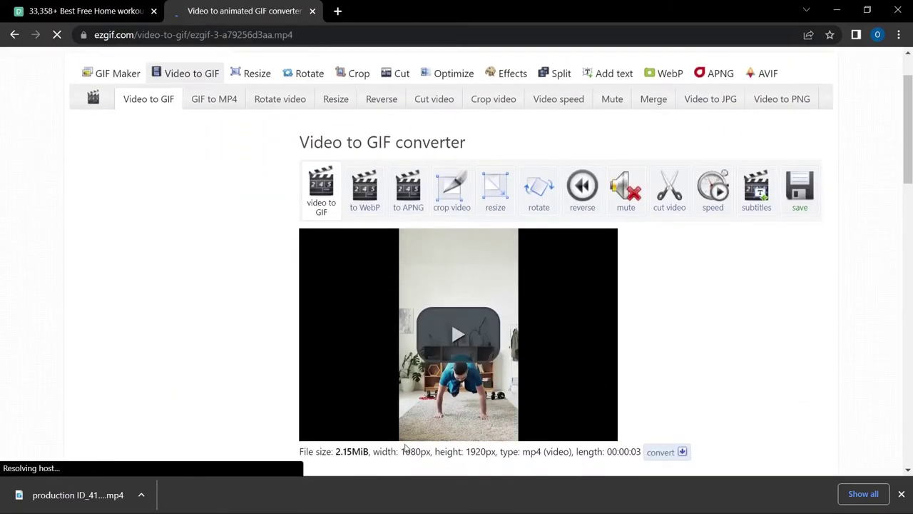
scroll(460, 345, down, 1)
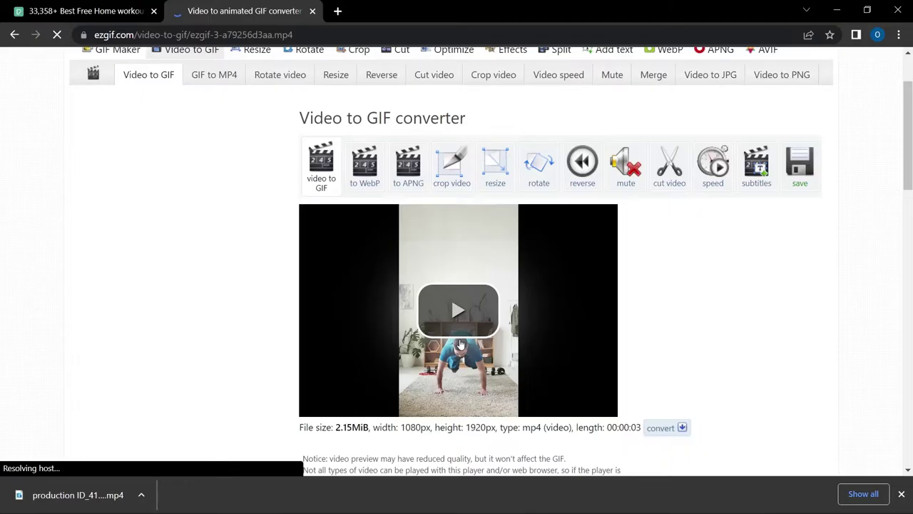
scroll(460, 344, down, 1)
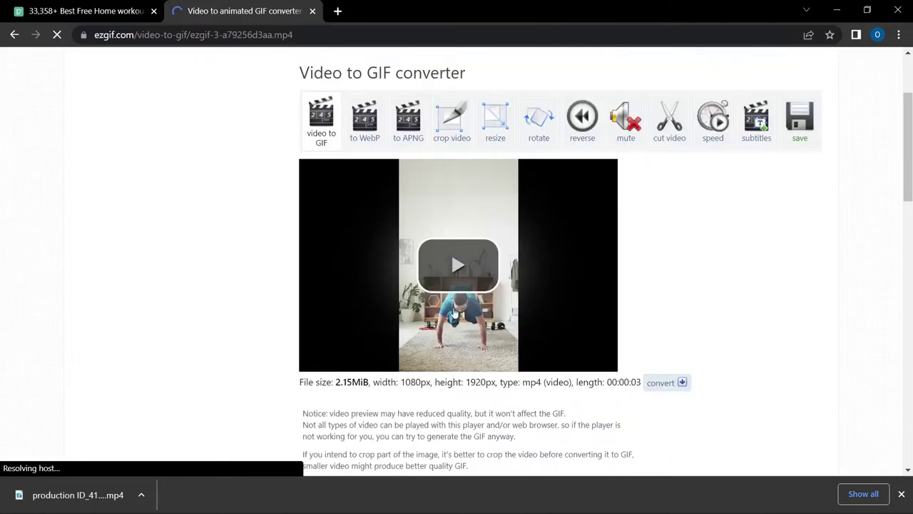
scroll(453, 313, down, 2)
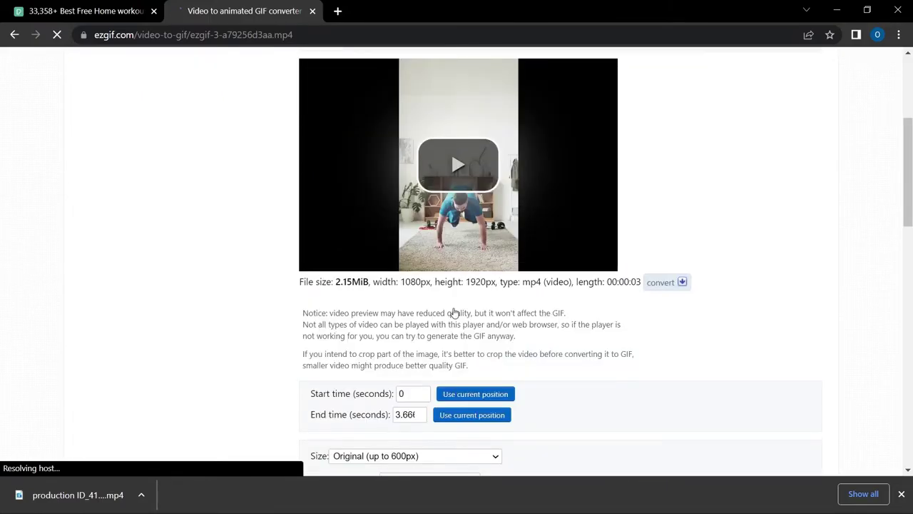
scroll(453, 312, down, 3)
scroll(453, 312, down, 1)
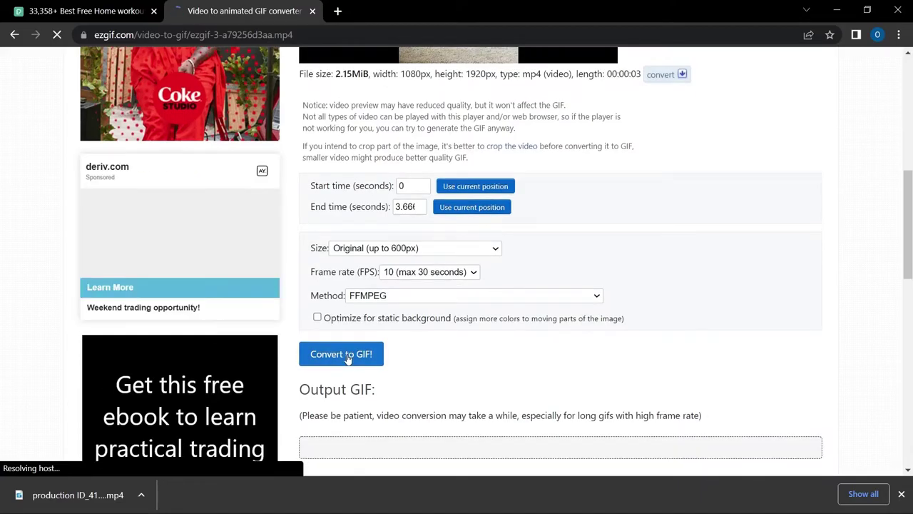
Step: Convert the video to a 600×1067, 37-frame GIF and download it
click(348, 356)
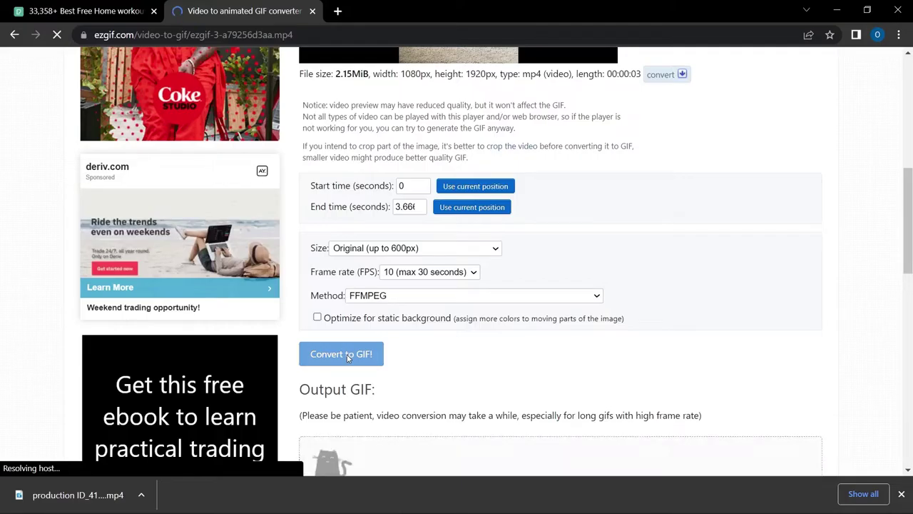
scroll(611, 350, down, 14)
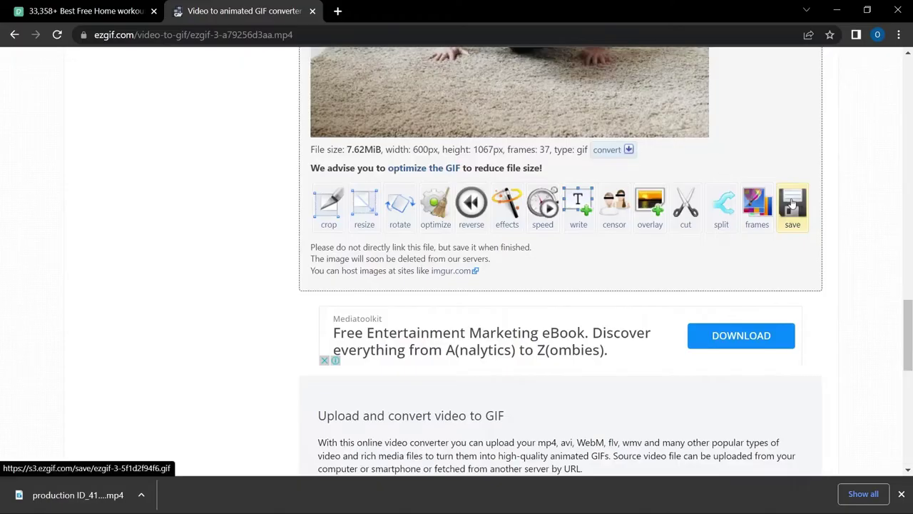
click(792, 207)
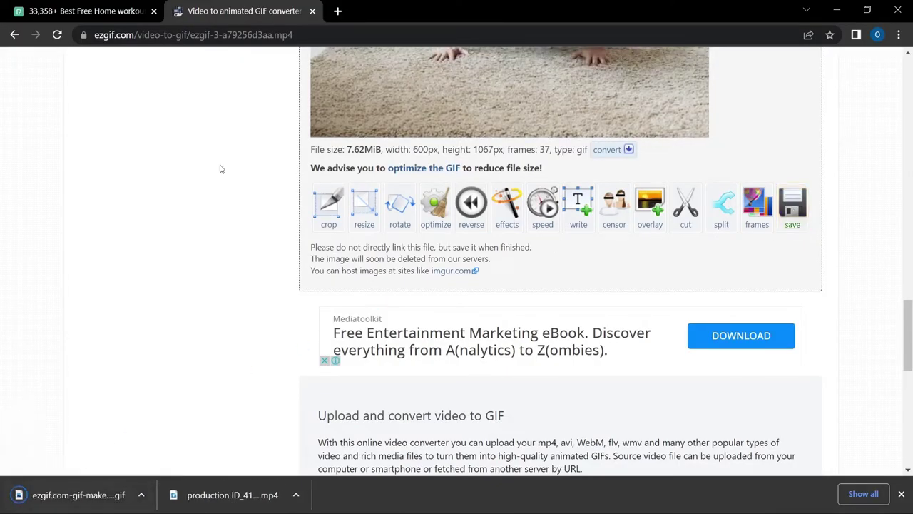
Step: Back in Figma, delete the Onboarding Screen's hero photo
click(847, 18)
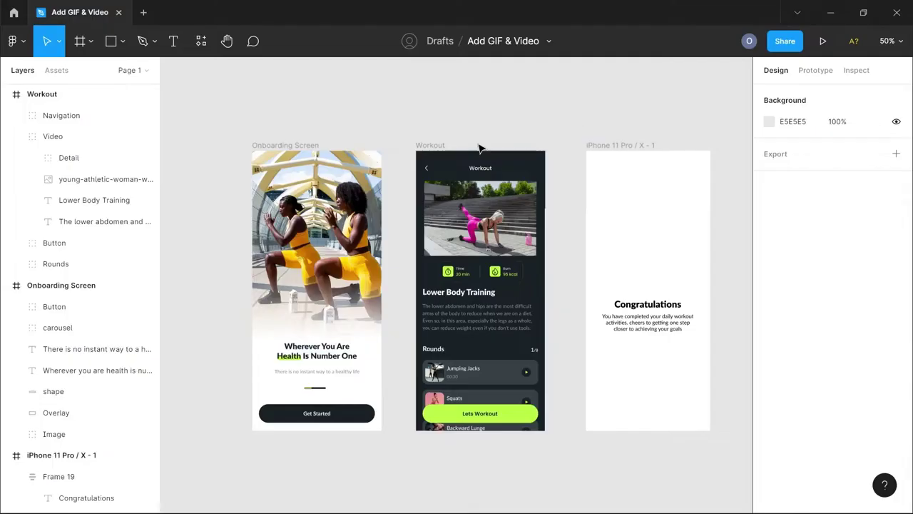
scroll(285, 320, up, 2)
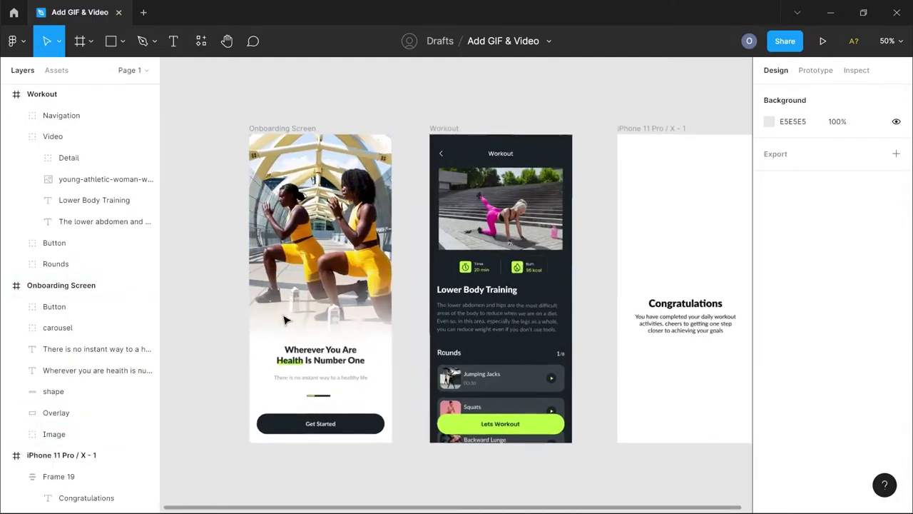
click(51, 434)
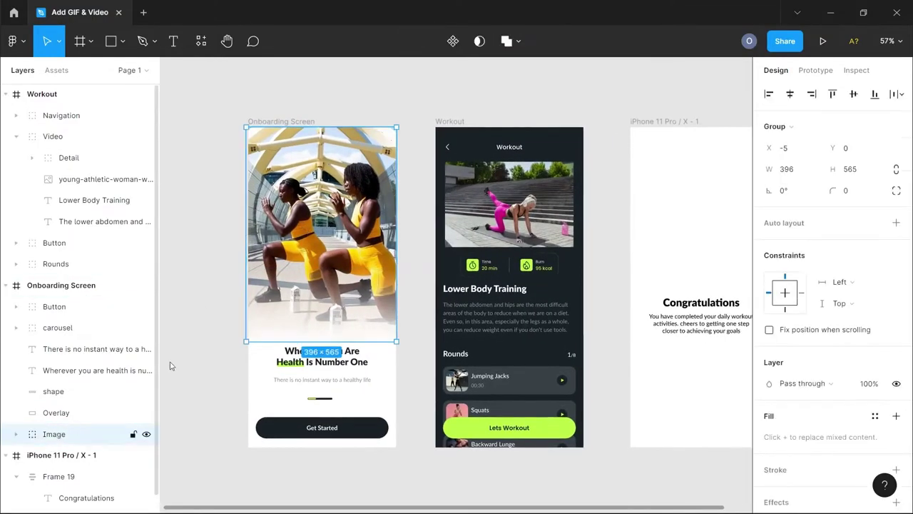
key(Delete)
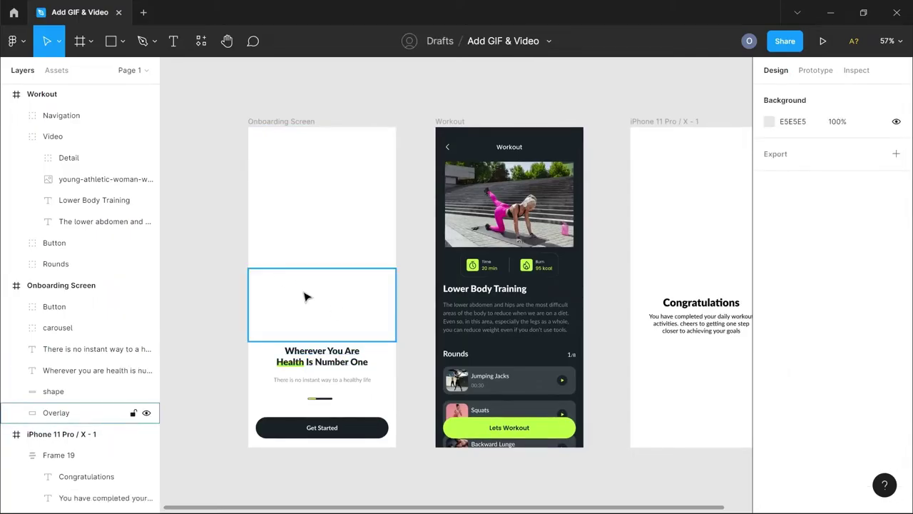
key(Escape)
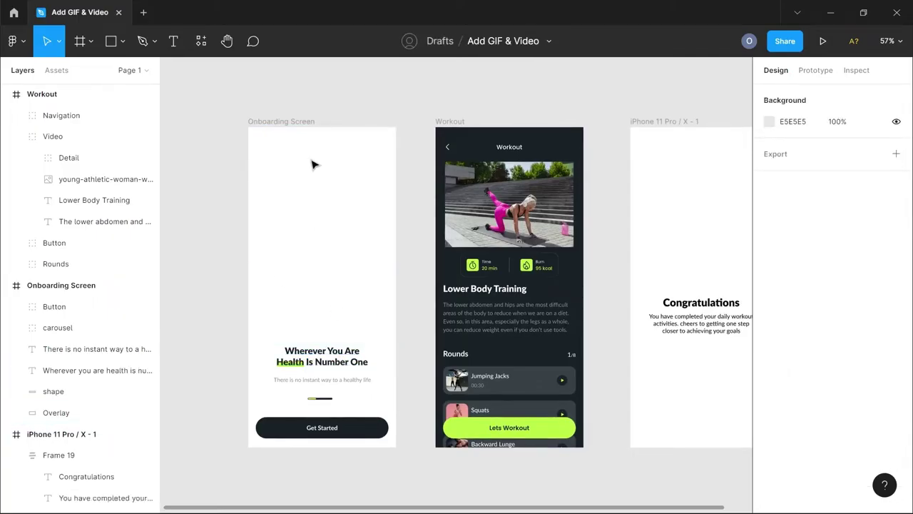
Step: Draw a 390×554 rectangle over the hero area and place it beneath the Overlay layer
click(109, 49)
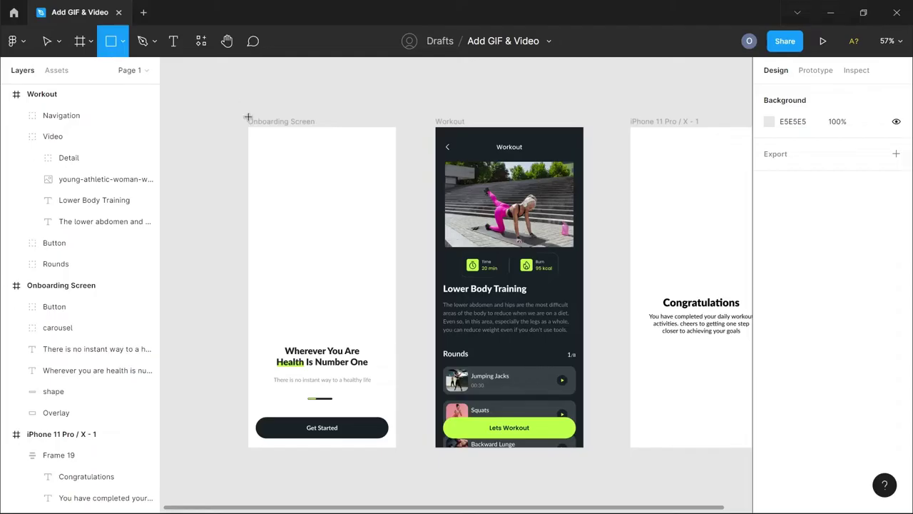
mouse_move(248, 128)
mouse_down()
mouse_move(378, 290)
mouse_move(397, 340)
mouse_up()
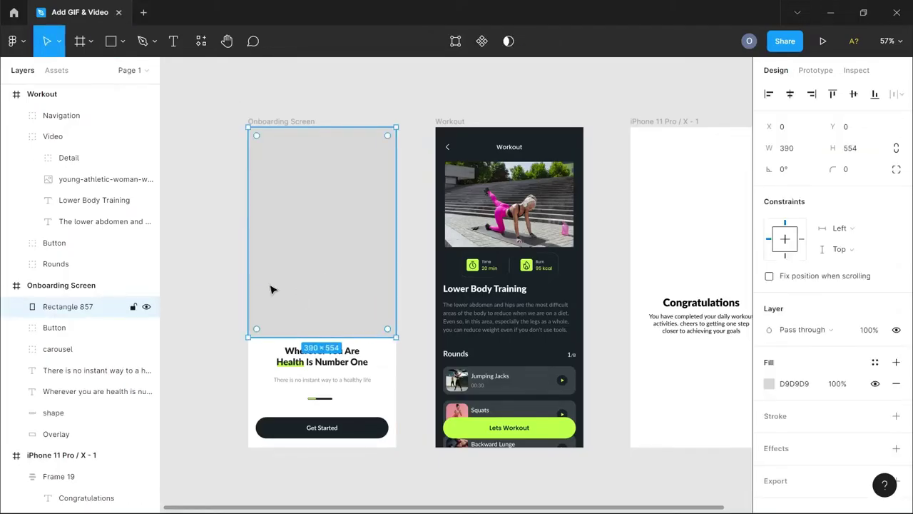
drag(72, 311, 74, 443)
click(64, 412)
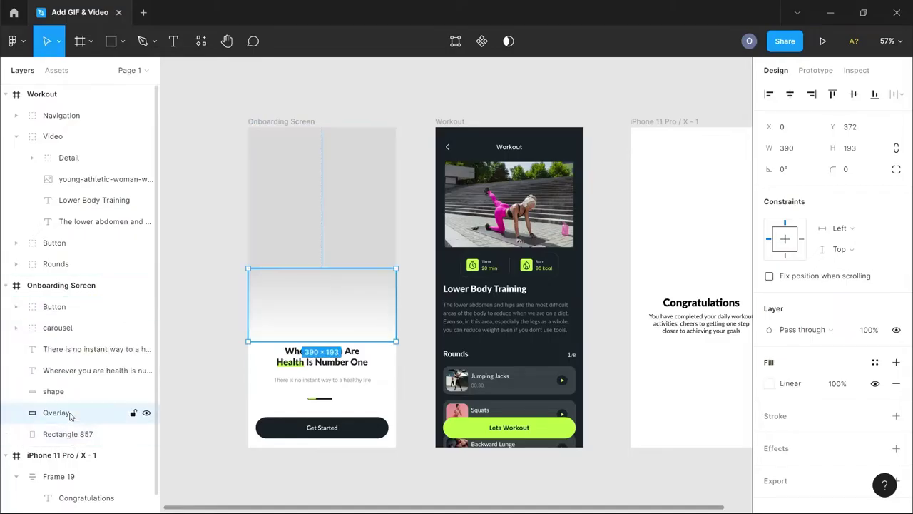
click(321, 227)
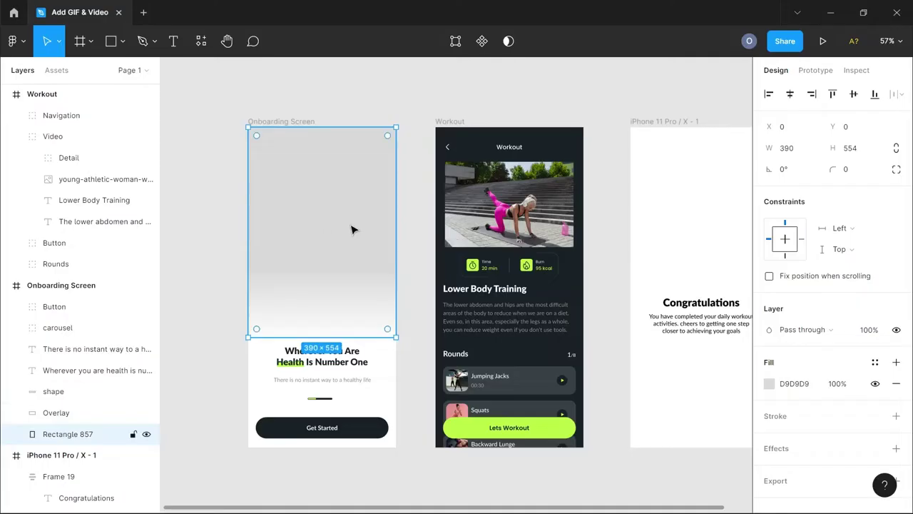
click(768, 385)
Step: Set Rectangle 857's fill to the image ezgif.com-gif-maker (1) and play its animation
click(616, 171)
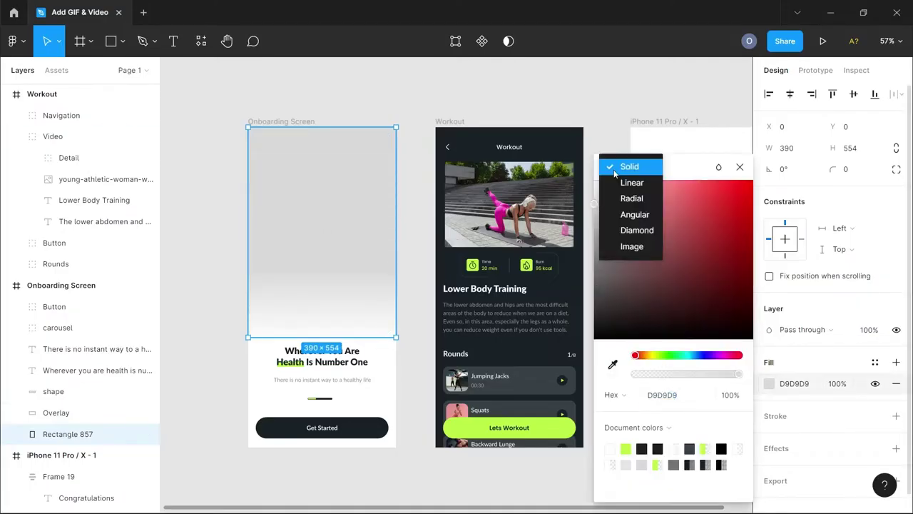
click(632, 246)
click(673, 264)
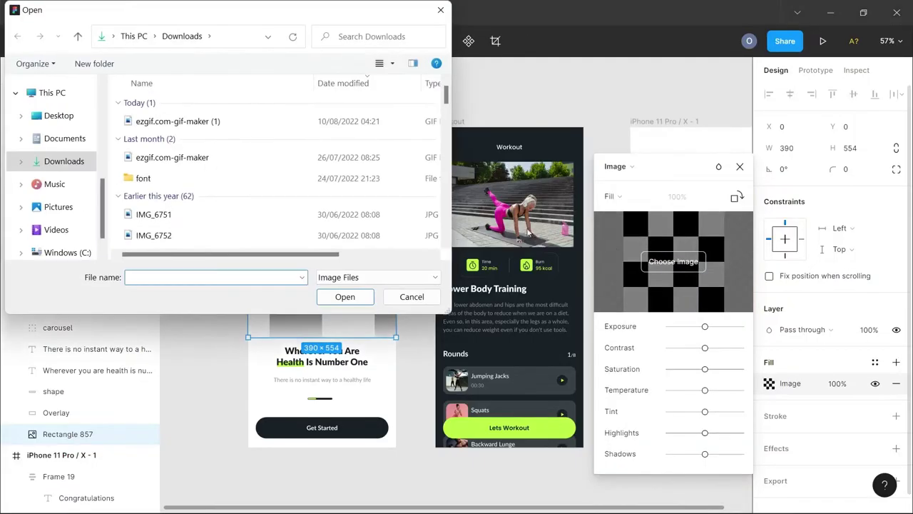
click(223, 123)
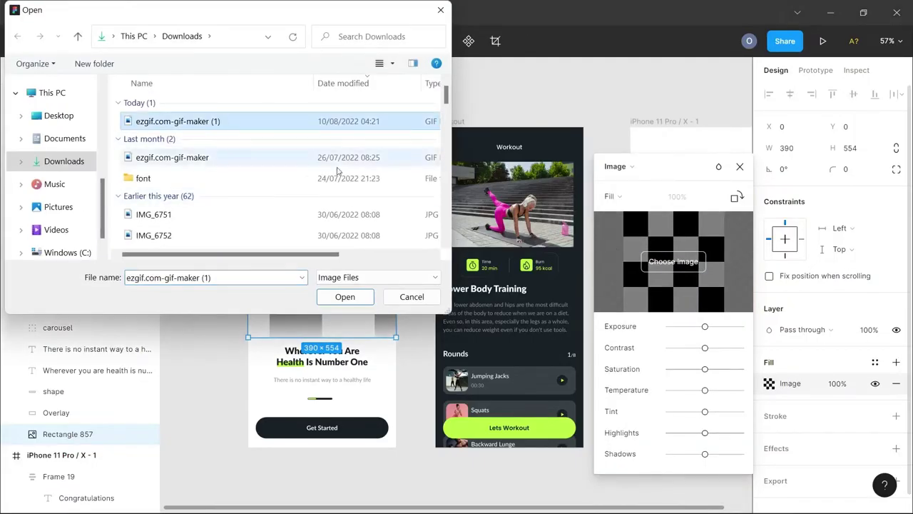
click(343, 296)
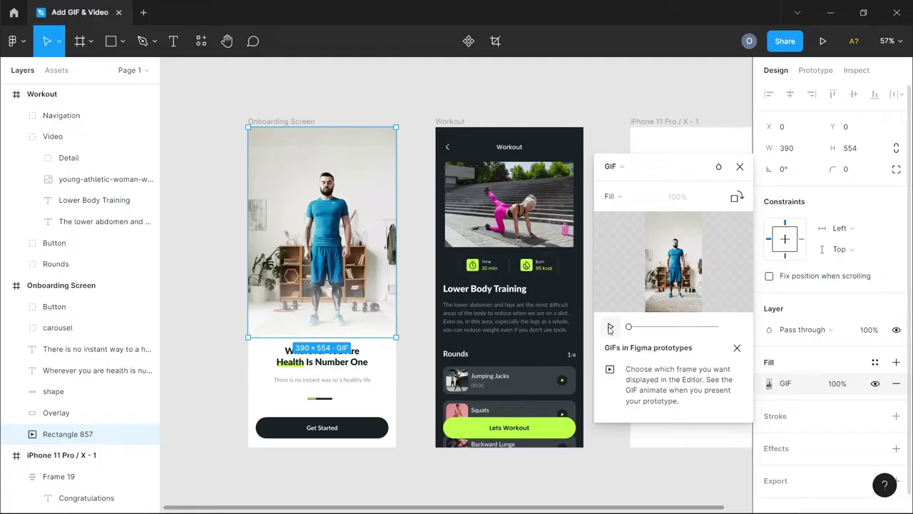
click(610, 328)
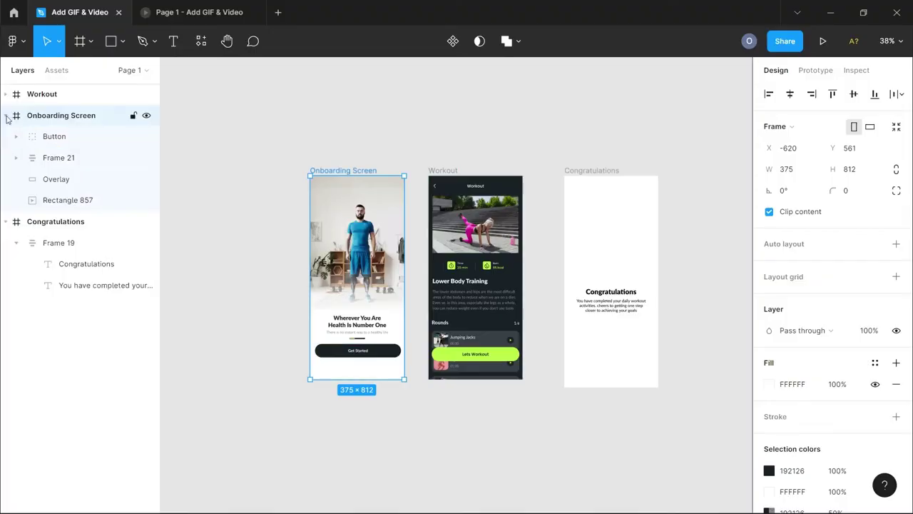
Step: Collapse the Onboarding Screen and Congratulations layers, then present the prototype to watch the GIF
click(7, 116)
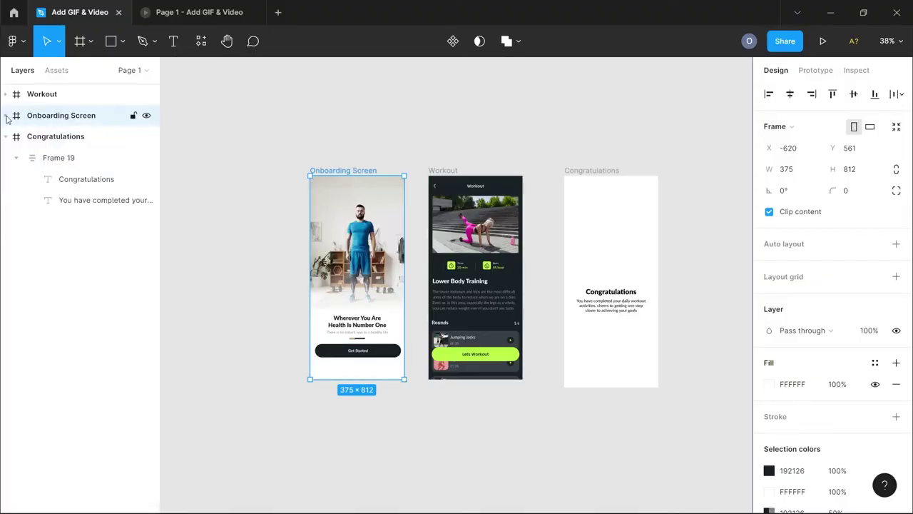
click(7, 136)
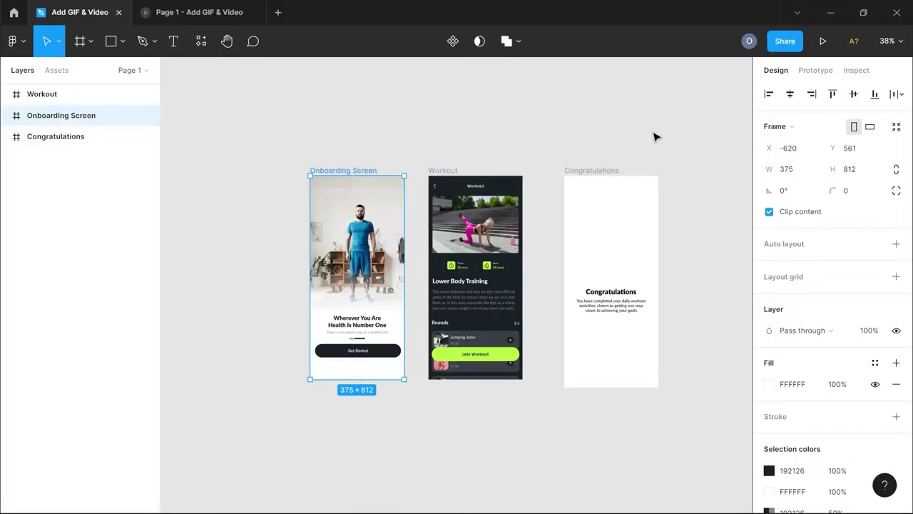
click(823, 41)
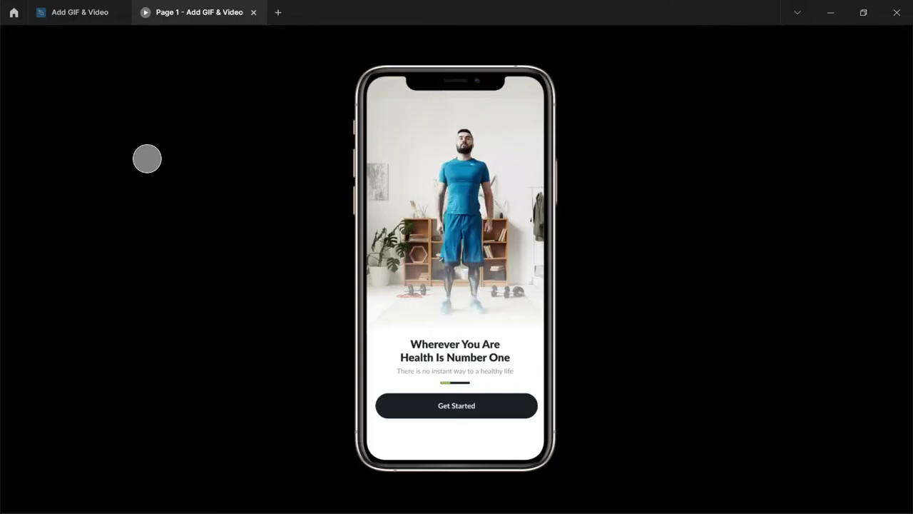
click(77, 10)
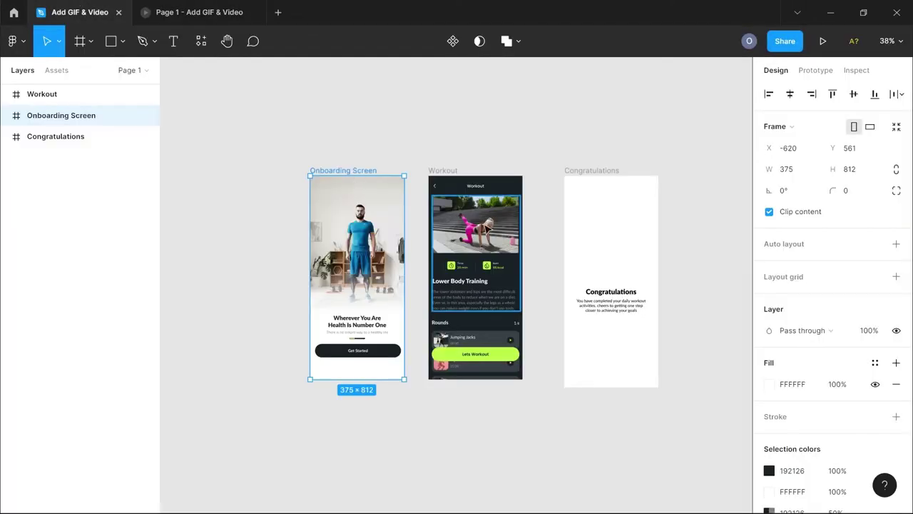
Step: Select and deselect the young athletic woman workout image on the Workout screen
scroll(483, 229, up, 5)
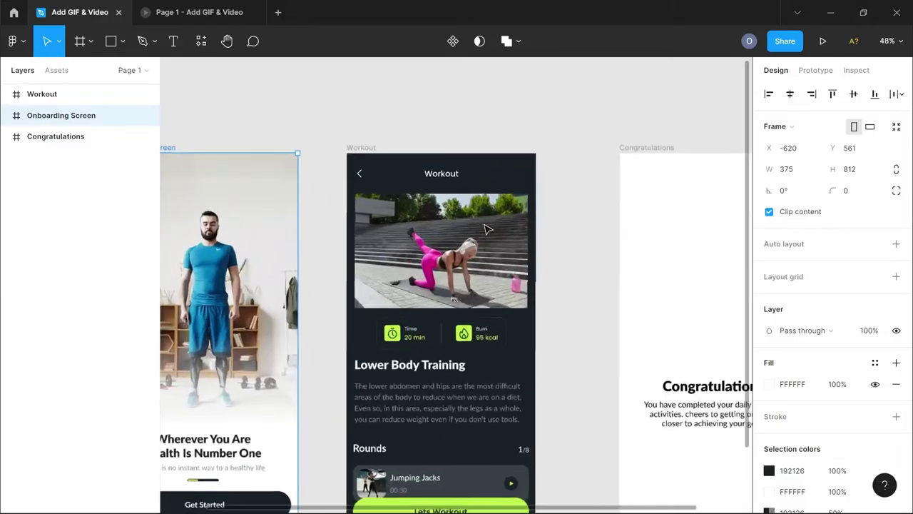
scroll(484, 229, up, 2)
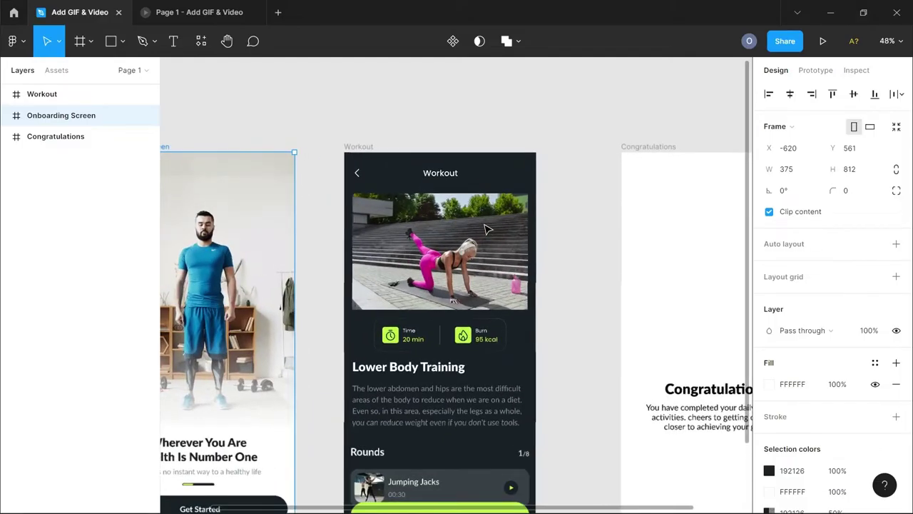
double_click(454, 265)
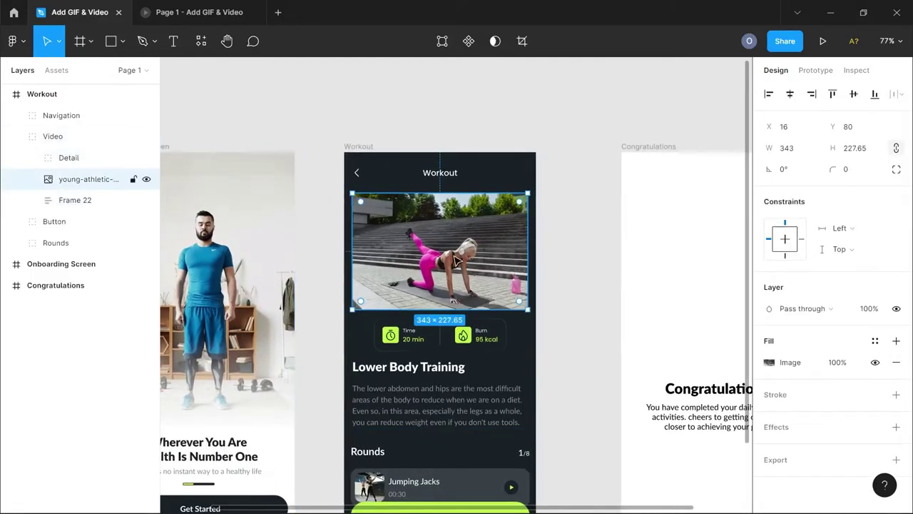
click(560, 247)
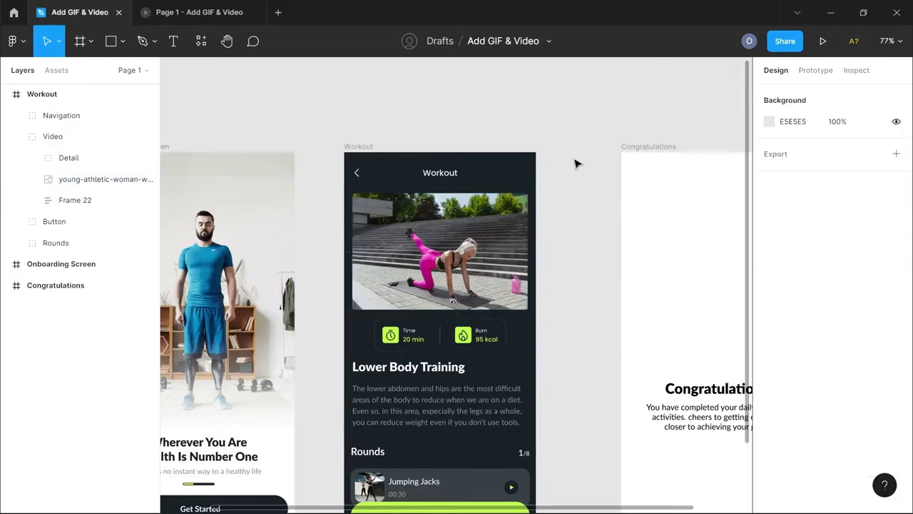
double_click(497, 222)
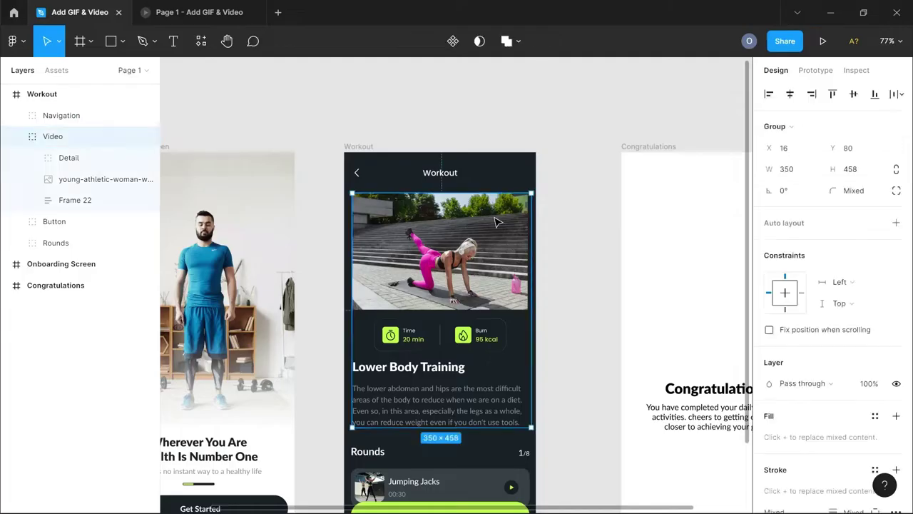
click(570, 225)
Step: From the canvas context menu, open Plugins > Find more plugins and go to Community
right_click(569, 222)
mouse_move(602, 332)
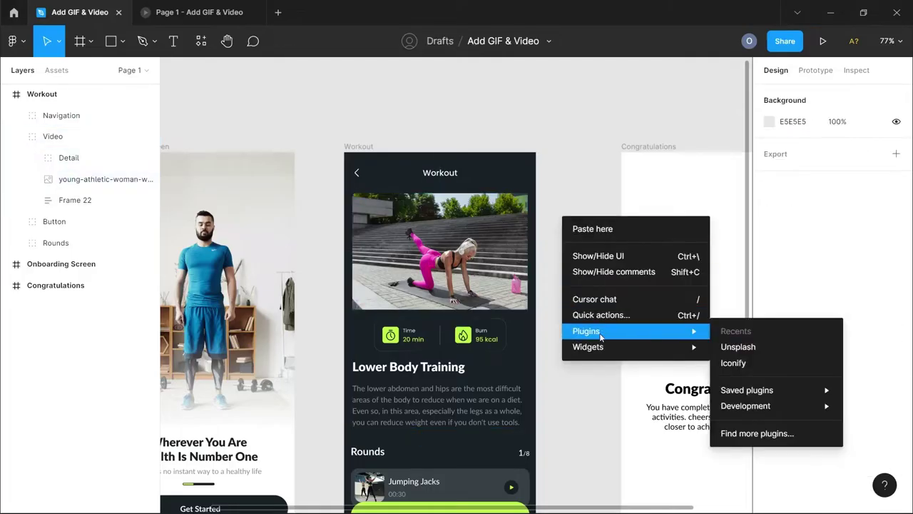
click(746, 436)
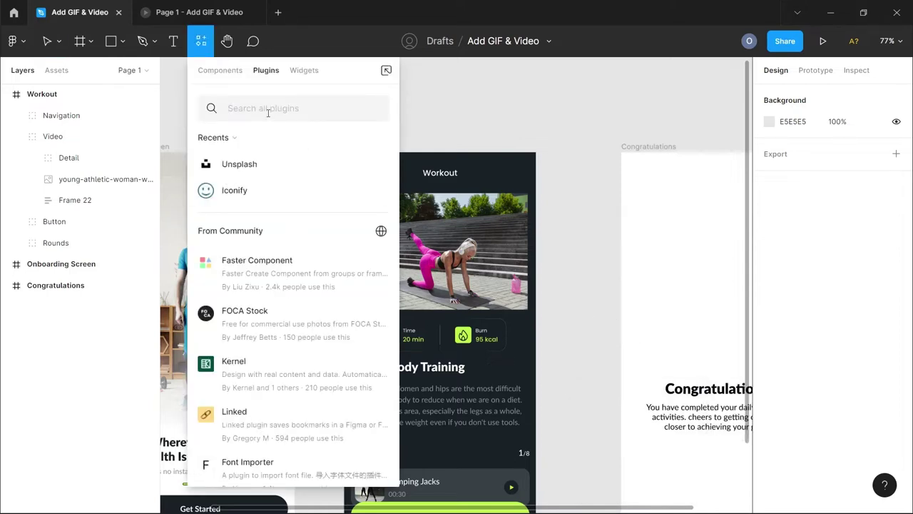
click(380, 232)
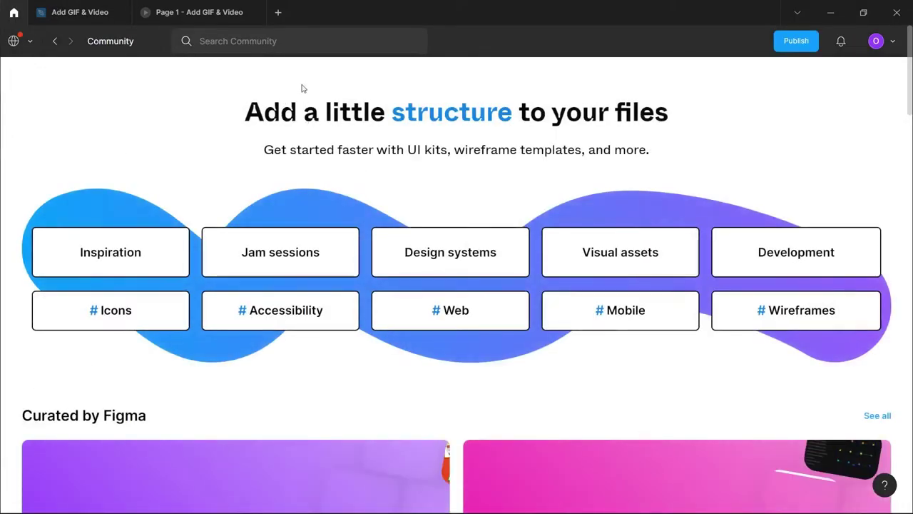
Step: Search Community for 'anima' and try out the Anima export plugin in a new draft
click(268, 41)
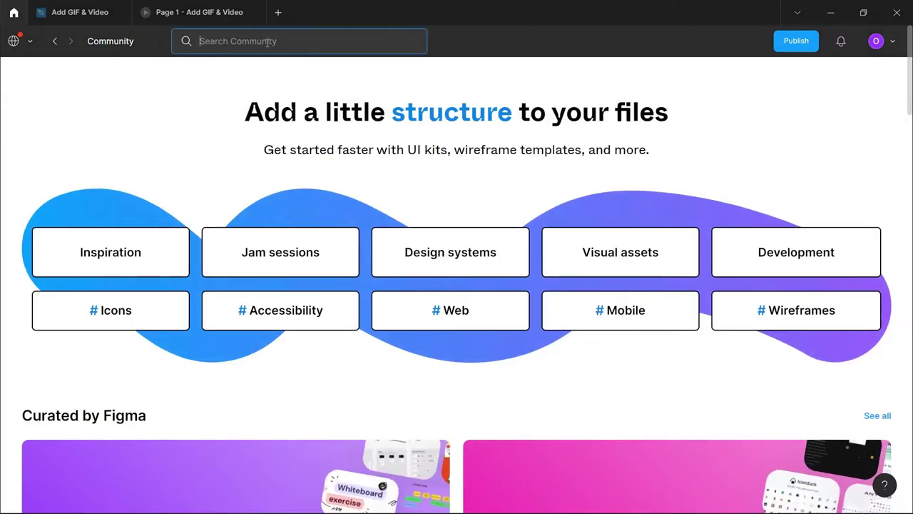
text(ani)
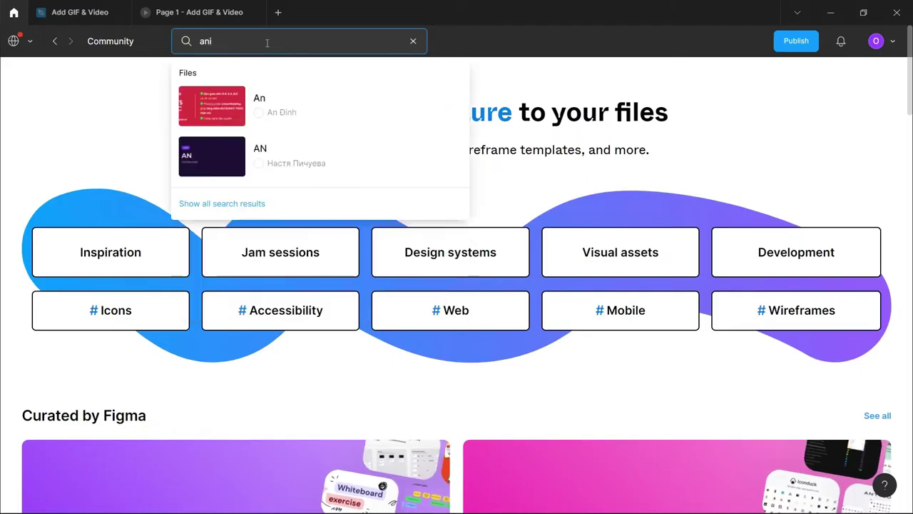
text(m)
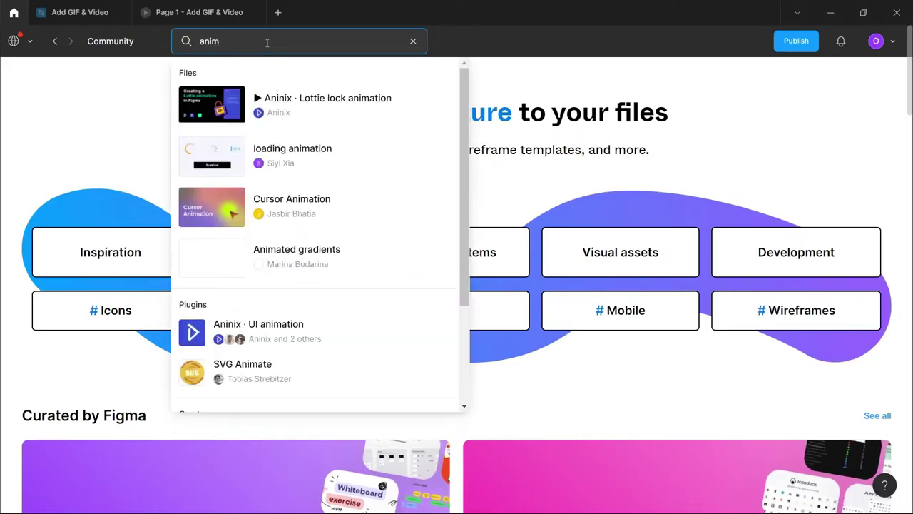
text(a)
key(Return)
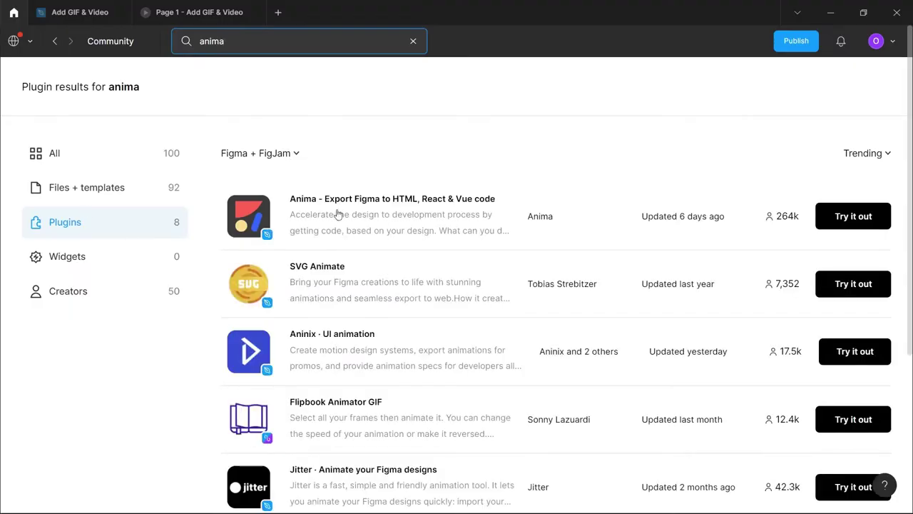
click(833, 218)
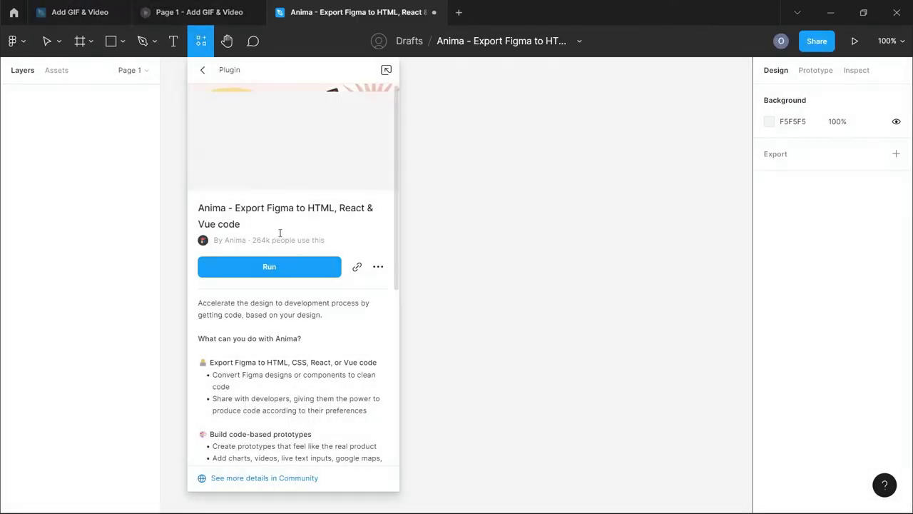
Step: Run the Anima plugin and choose Login to sign in through the browser
click(264, 266)
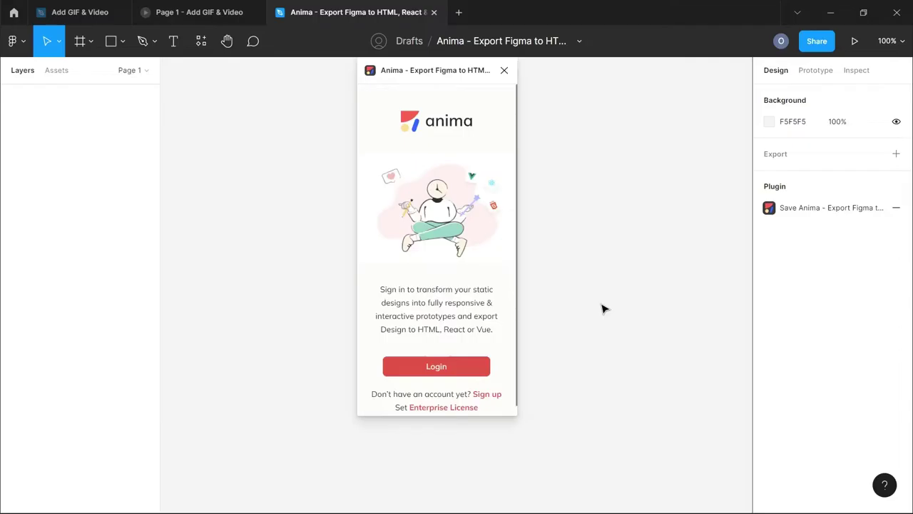
click(447, 367)
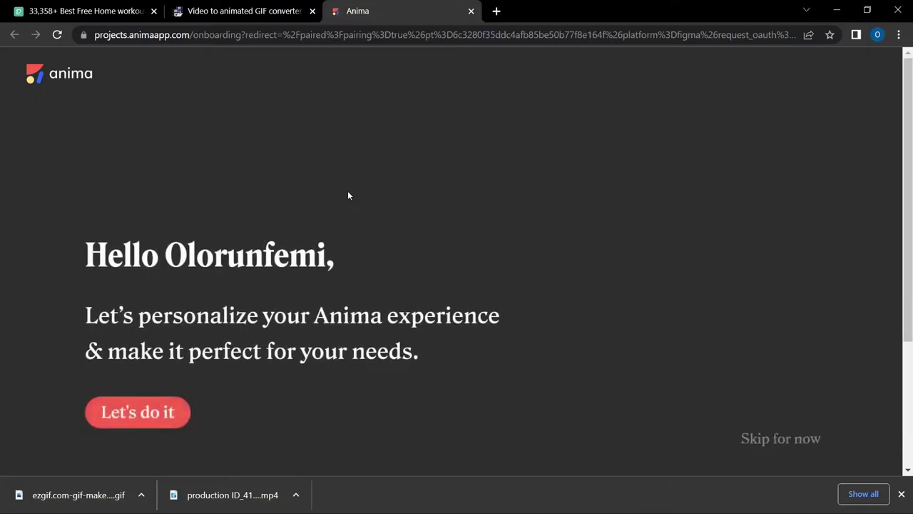
Step: Skip Anima's personalization and team invites, then return to Figma through the browser prompt
click(762, 439)
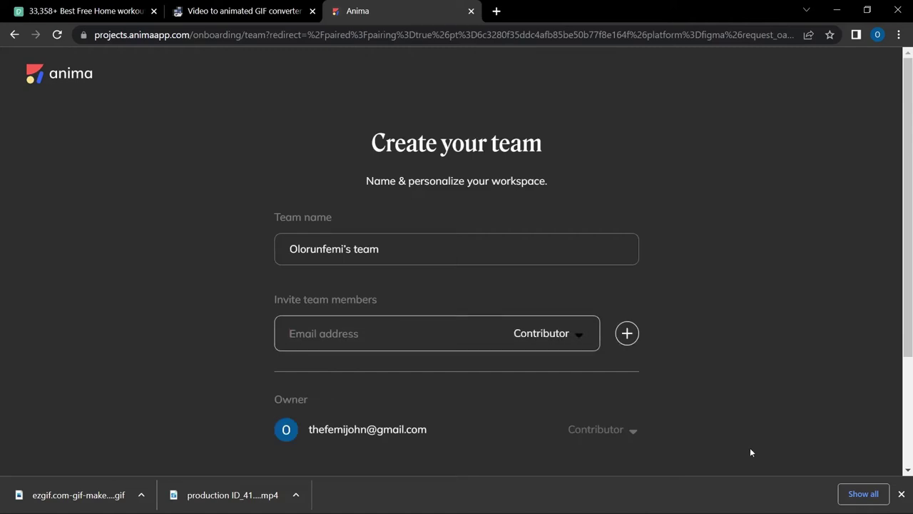
scroll(723, 419, down, 3)
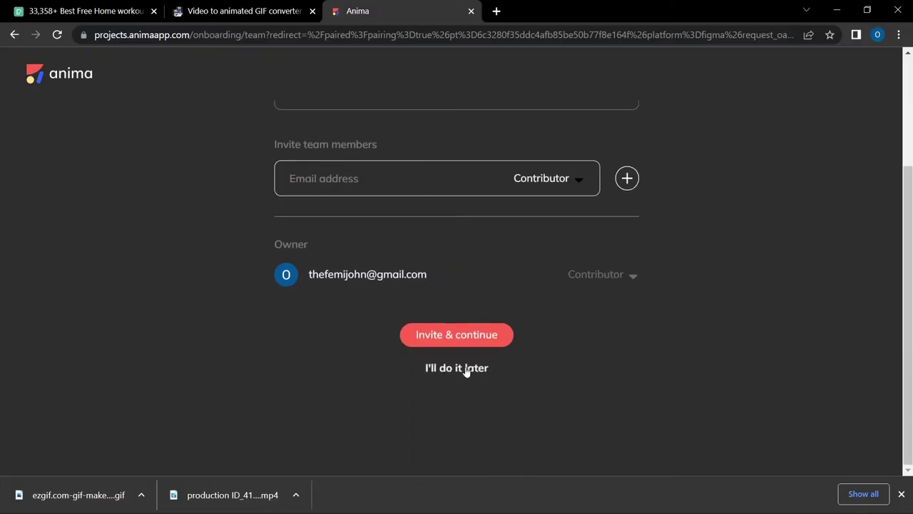
click(465, 368)
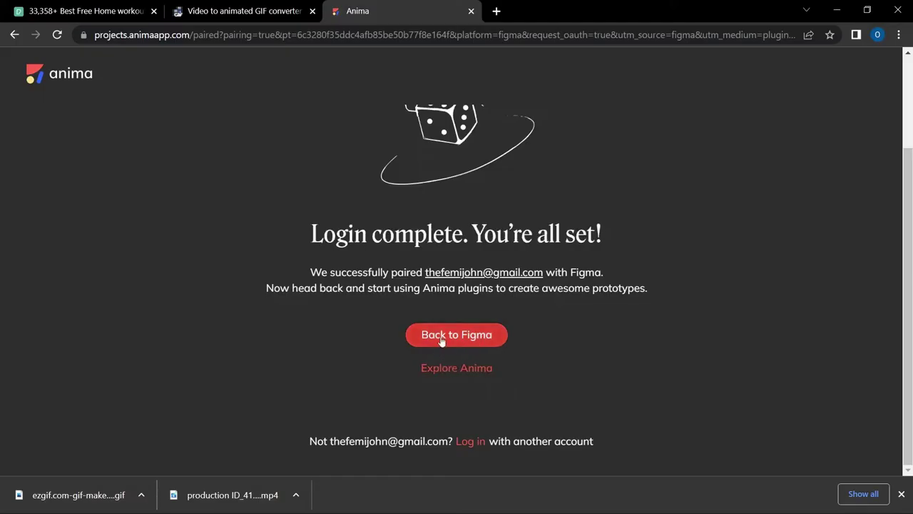
click(441, 339)
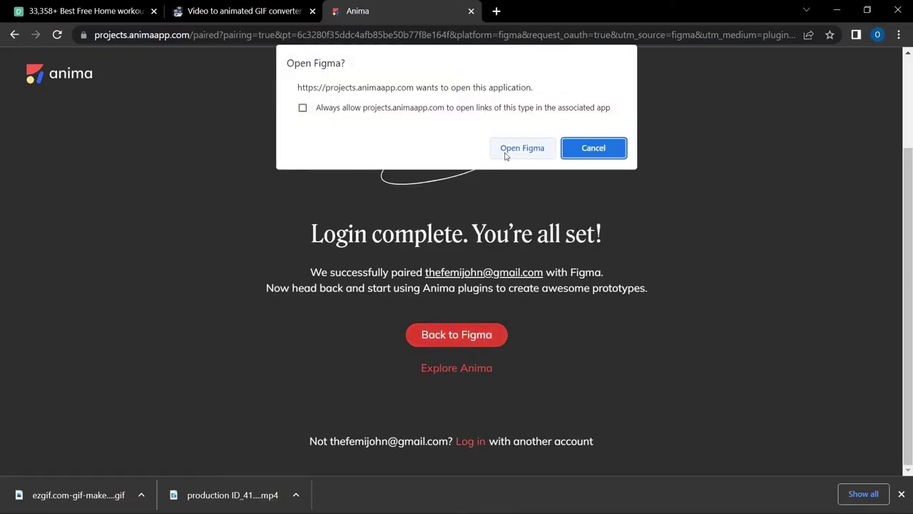
click(521, 148)
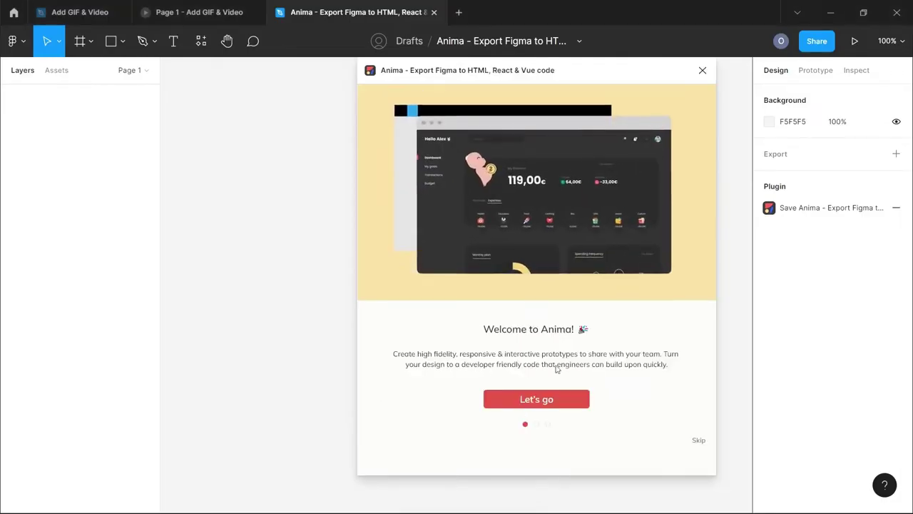
Step: Close the Anima window, switch to the Add GIF & Video file, and run Anima from the canvas Plugins menu
click(702, 70)
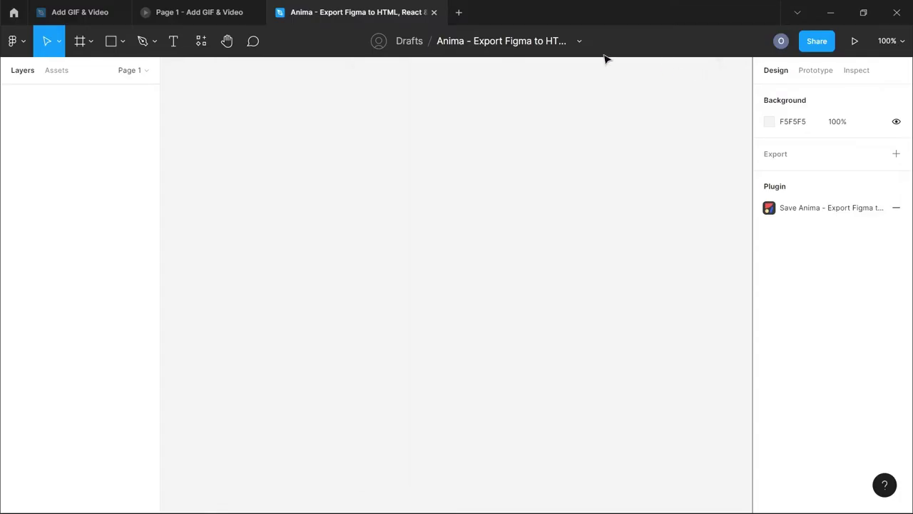
click(97, 17)
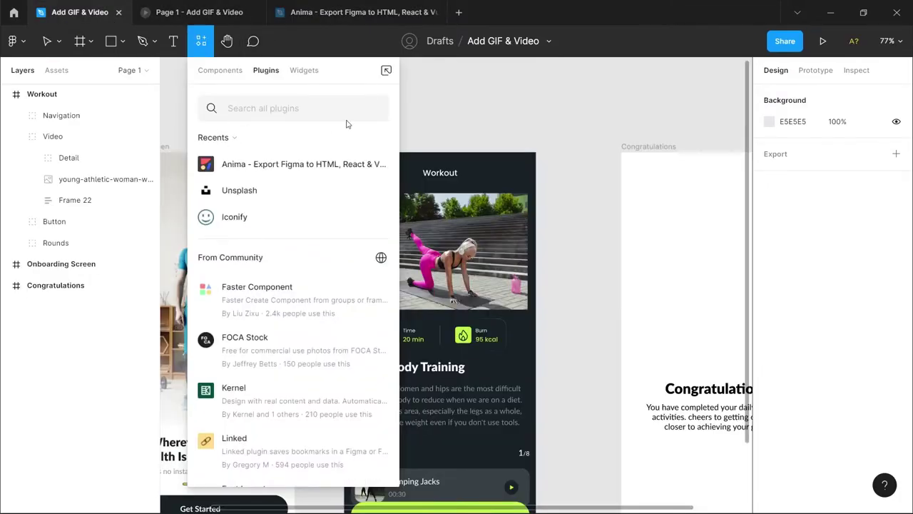
click(444, 102)
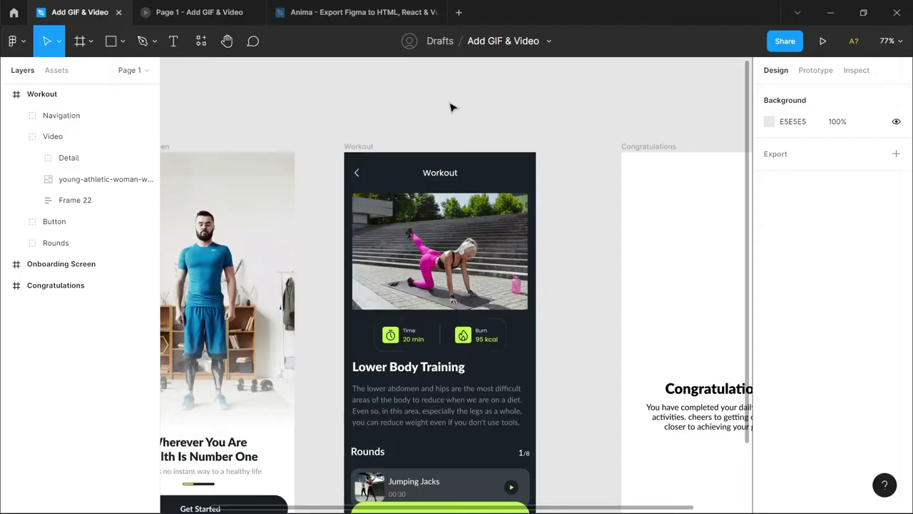
scroll(446, 103, down, 5)
scroll(451, 107, up, 1)
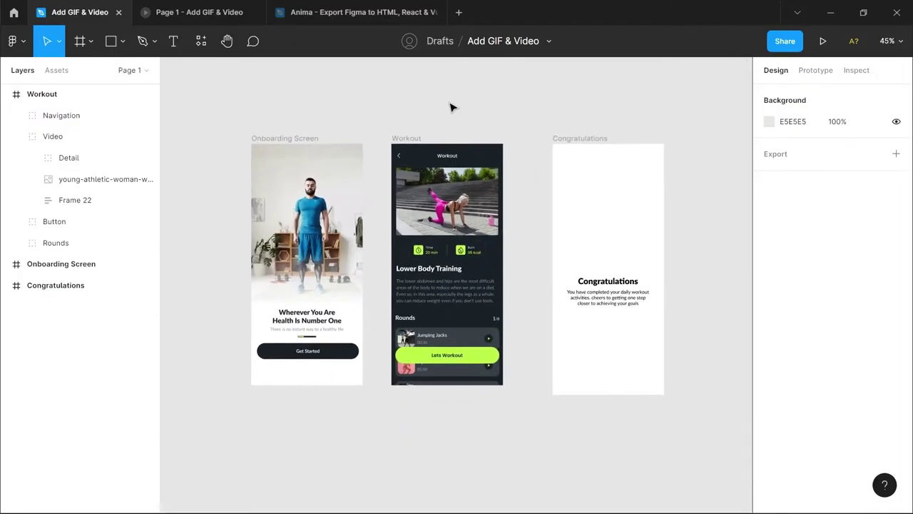
right_click(509, 118)
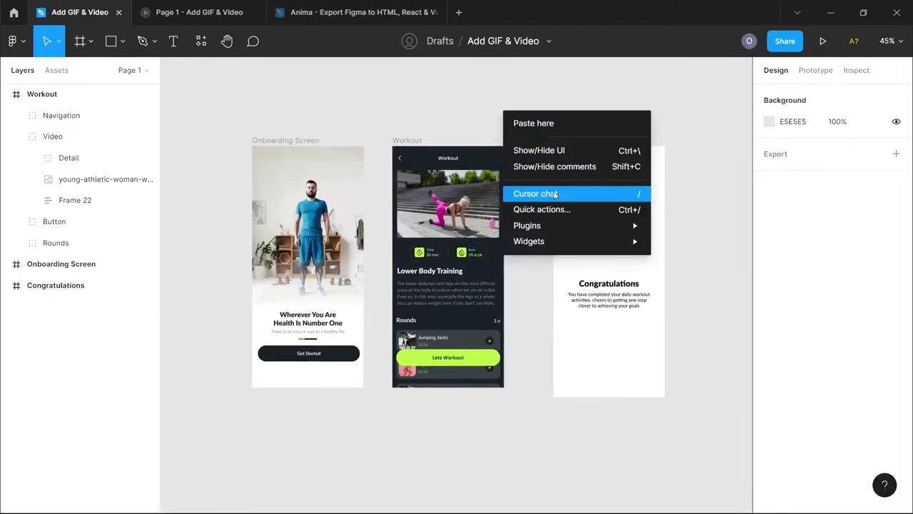
mouse_move(559, 226)
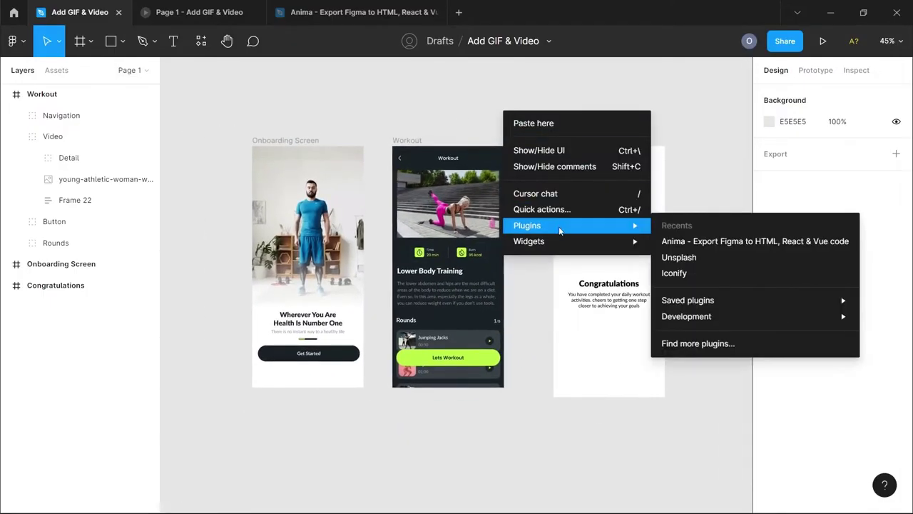
click(674, 243)
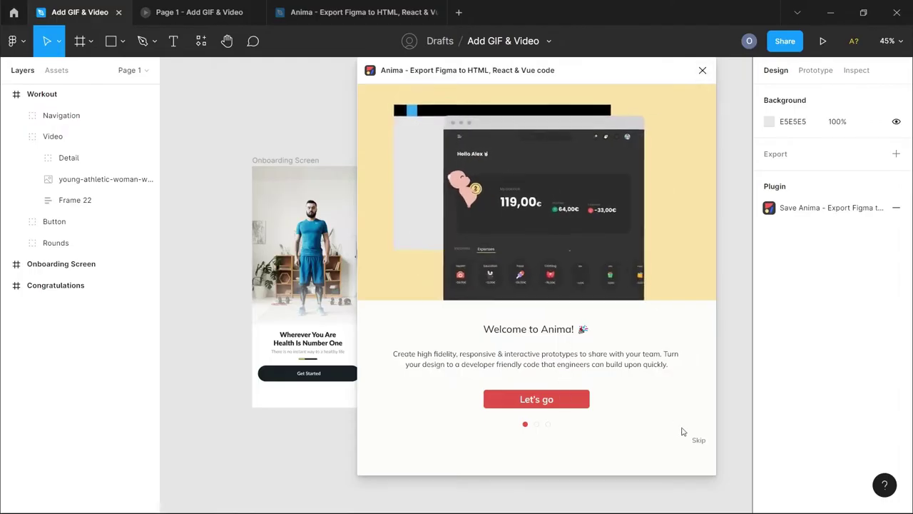
Step: Attach the pasted YouTube HIIT video link to the Workout screen's athletic-woman image through Anima's Media option
click(699, 443)
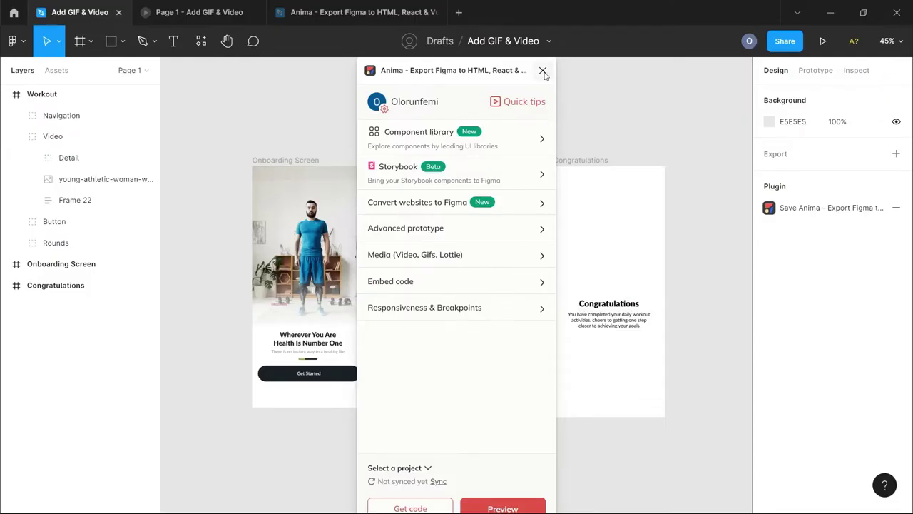
drag(510, 79, 324, 80)
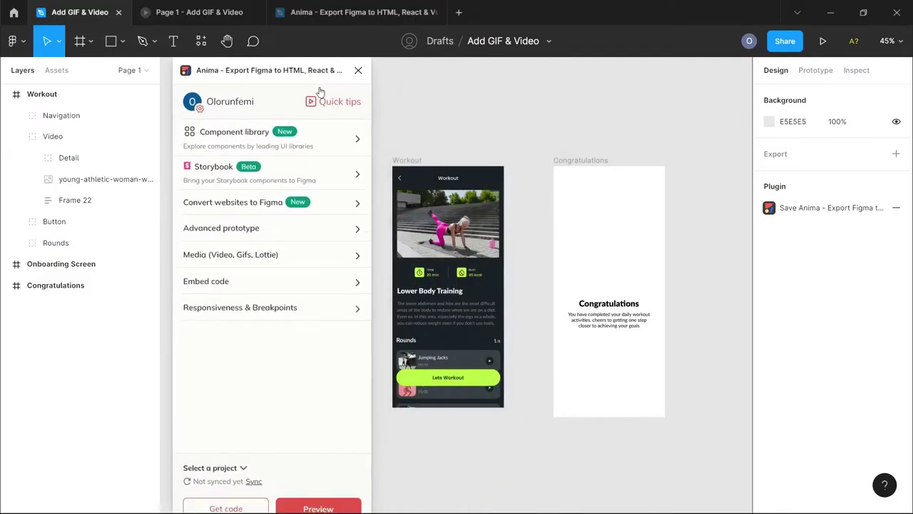
double_click(428, 222)
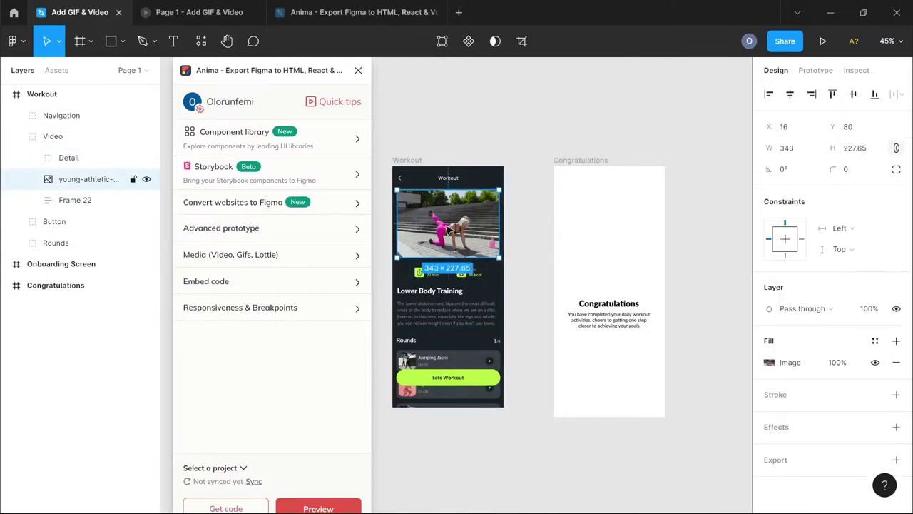
click(224, 255)
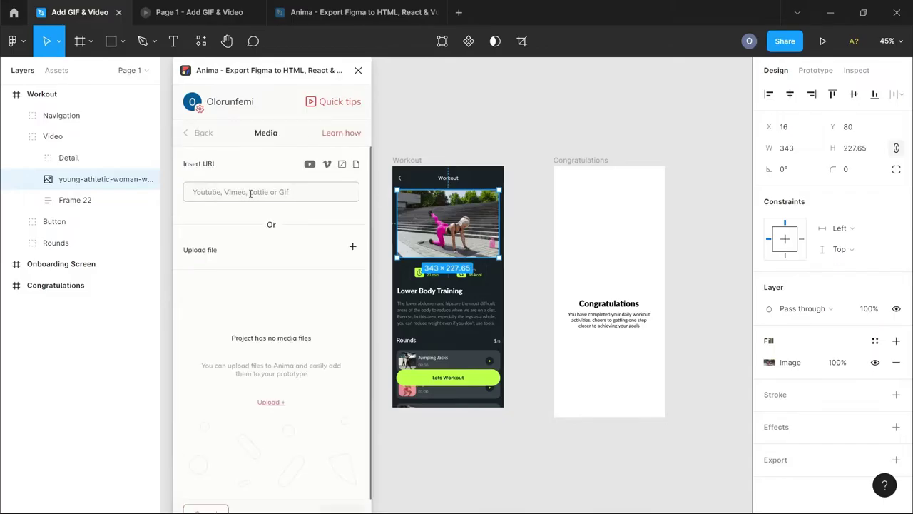
click(267, 192)
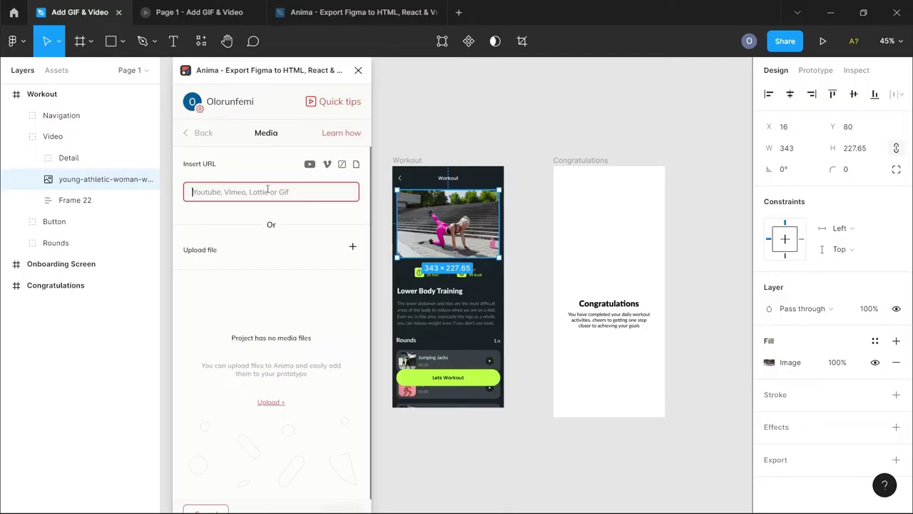
text(https://www.youtube.com/watch?v=ml6cT4AZdq)
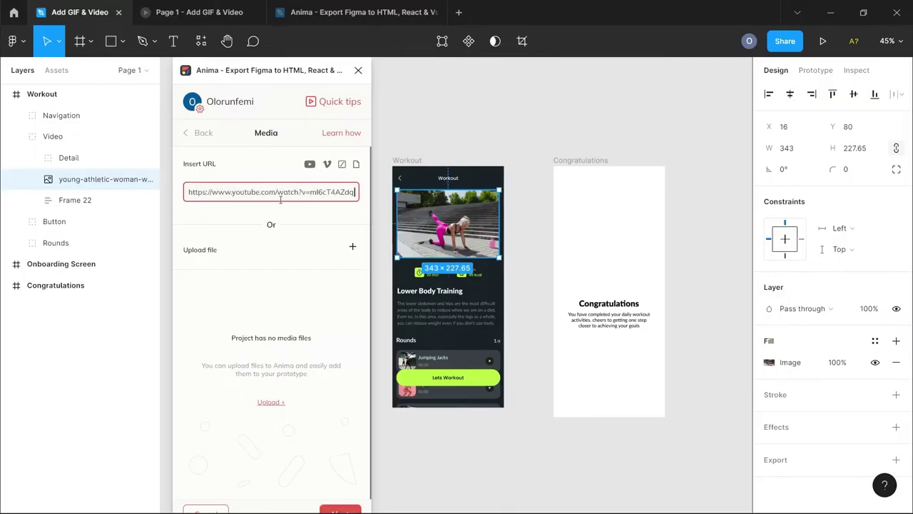
scroll(314, 360, down, 1)
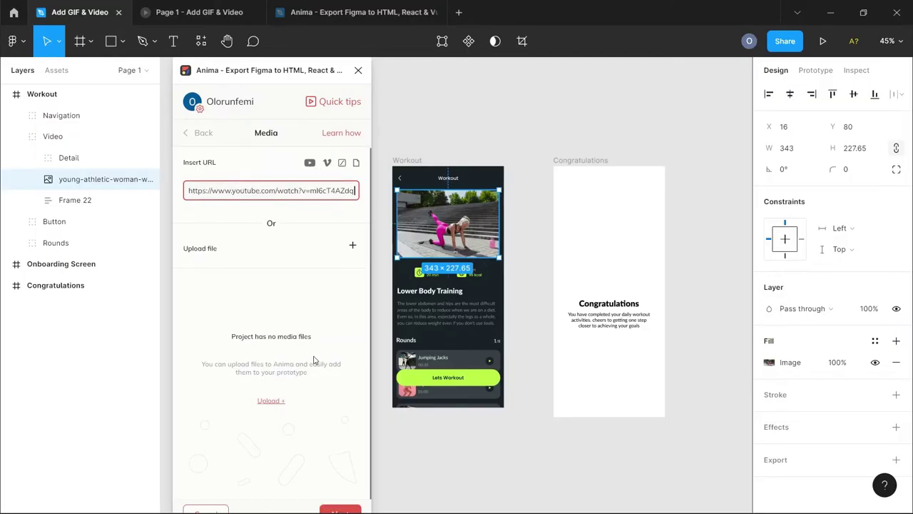
drag(331, 73, 368, 72)
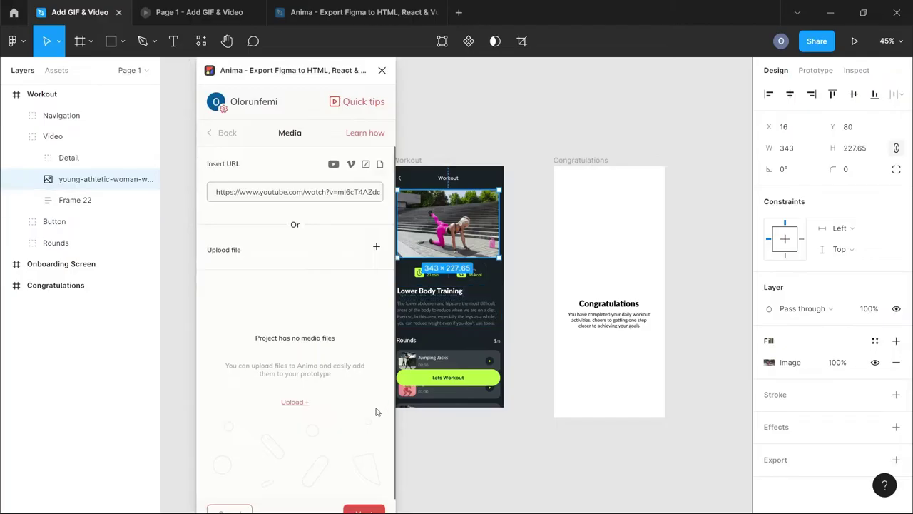
click(364, 509)
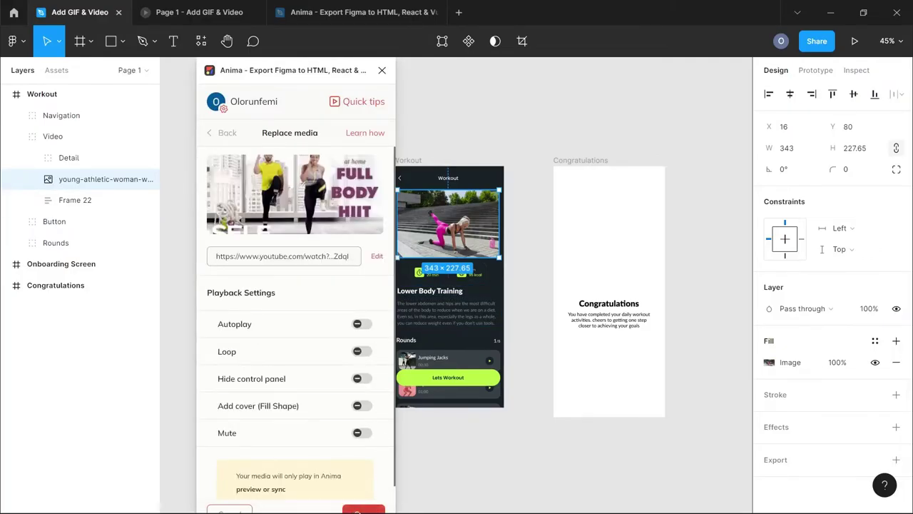
click(361, 509)
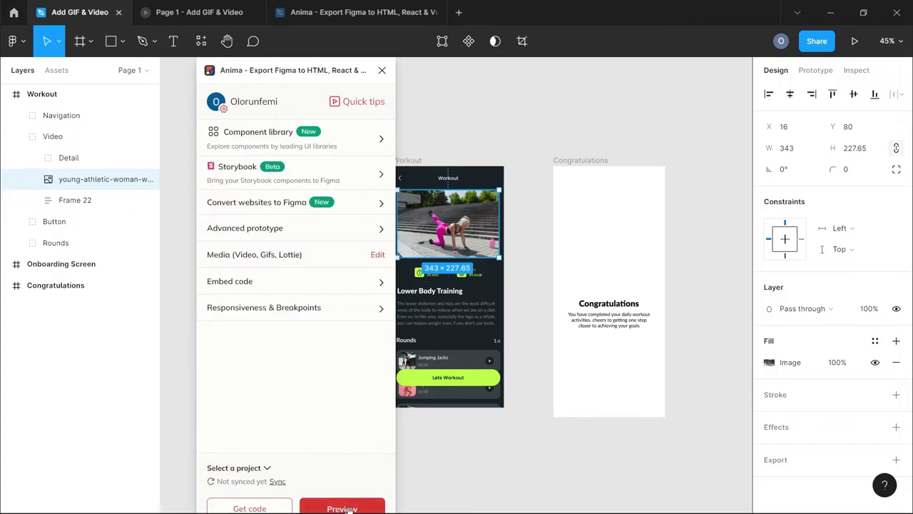
Step: Preview the Workout screen in Anima to check the embedded YouTube HIIT video
click(345, 508)
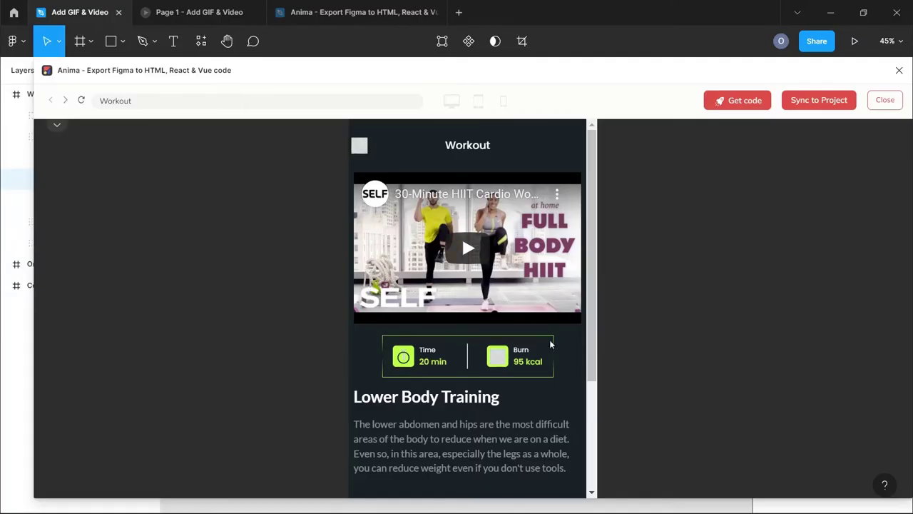
scroll(573, 395, down, 2)
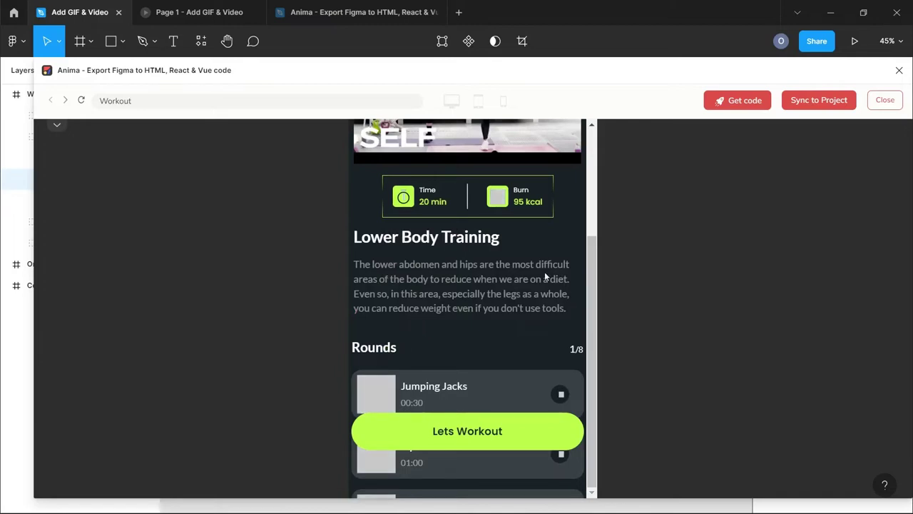
scroll(594, 268, up, 2)
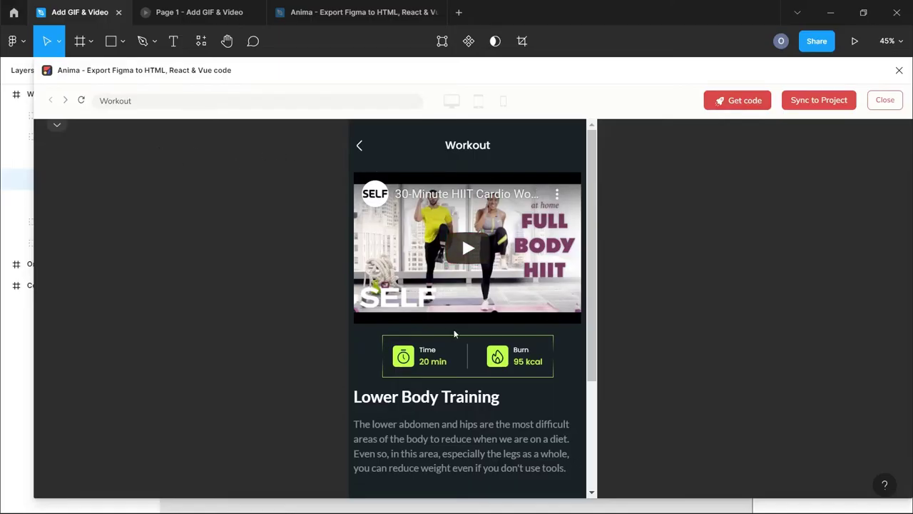
scroll(453, 333, down, 3)
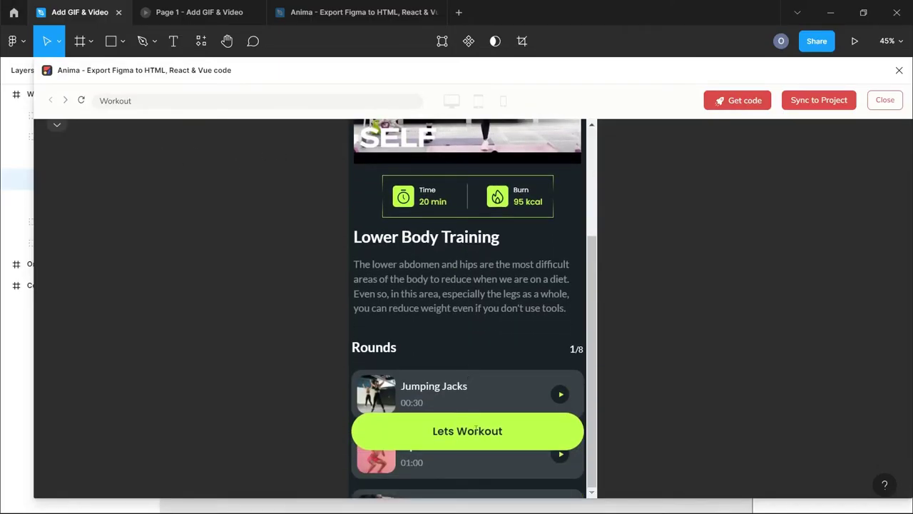
scroll(453, 329, up, 3)
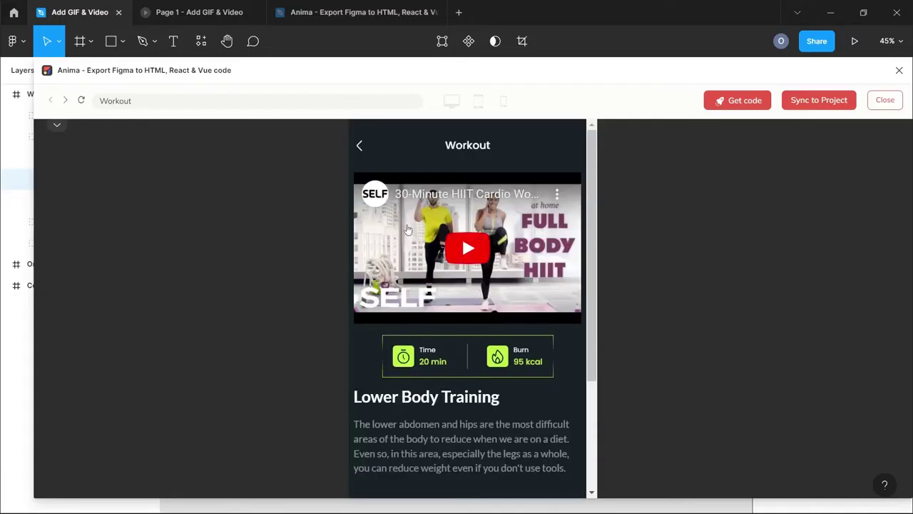
Step: Close the preview and zoom to the Congratulations screen, leaving nothing selected
click(898, 72)
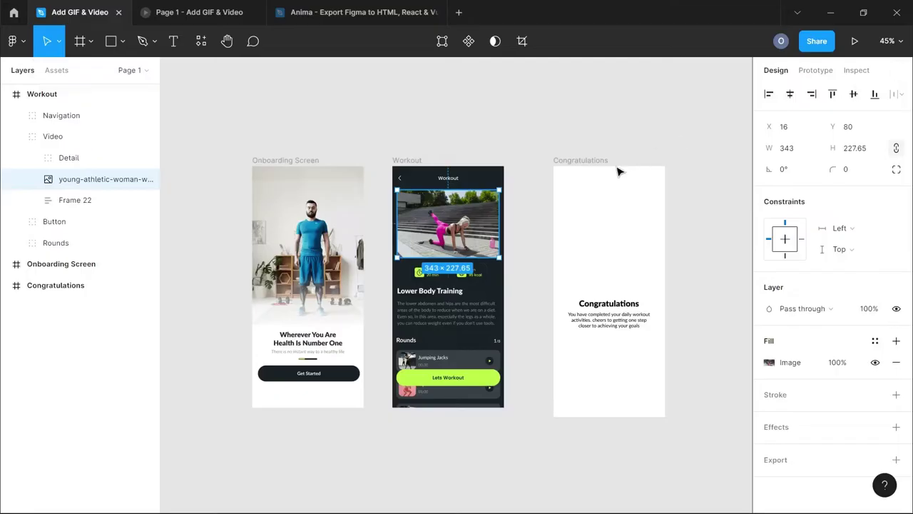
click(527, 245)
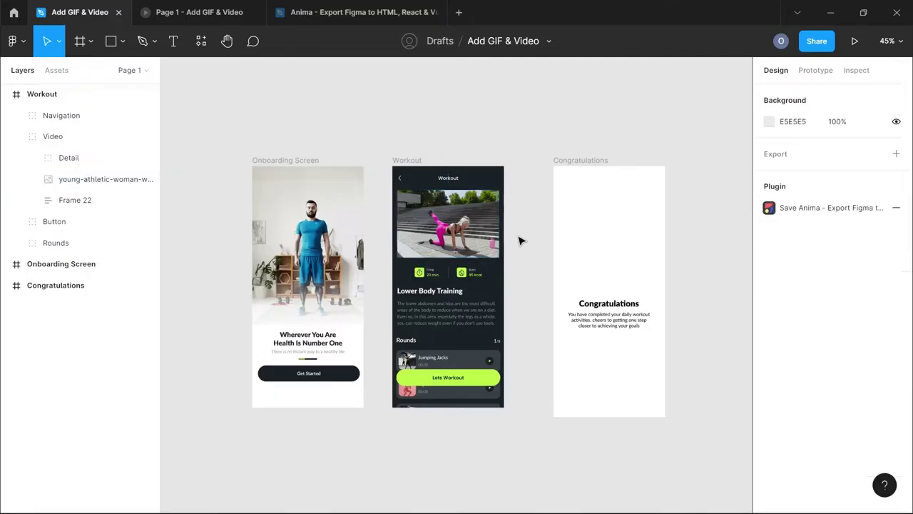
click(607, 235)
key(shift+2)
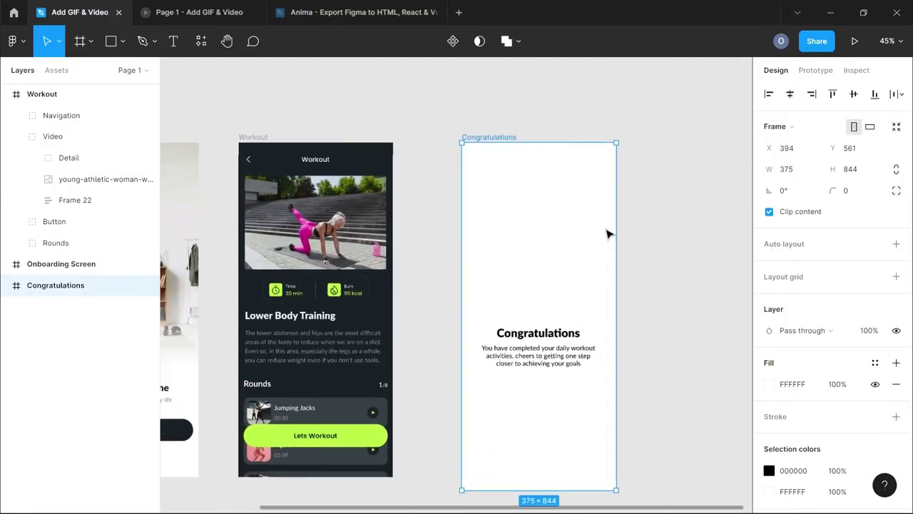
scroll(613, 246, right, 1)
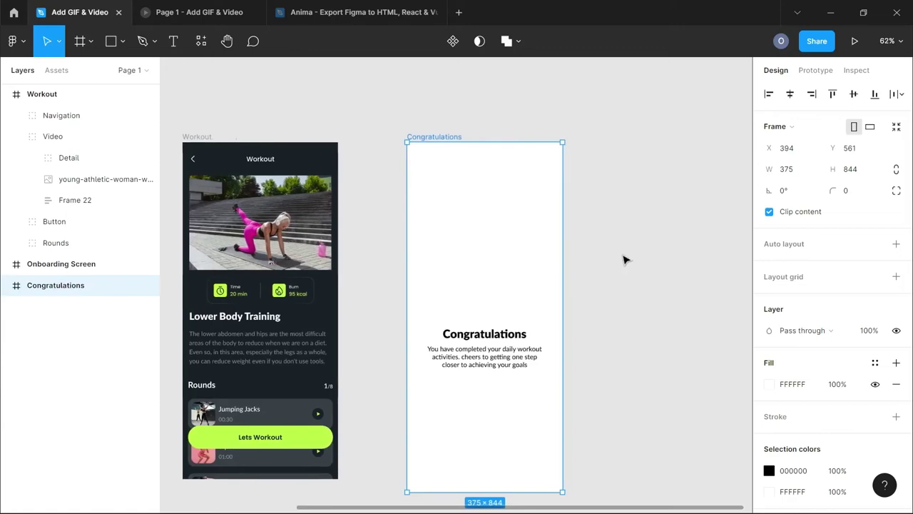
click(623, 260)
Step: Find lottiefiles through a Google search and open the LottieFiles home page
key(alt+Tab)
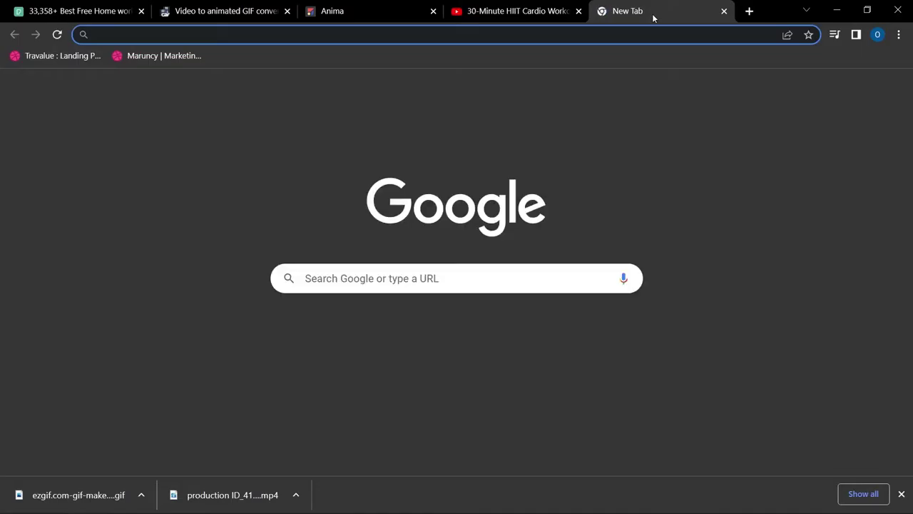
text(lott)
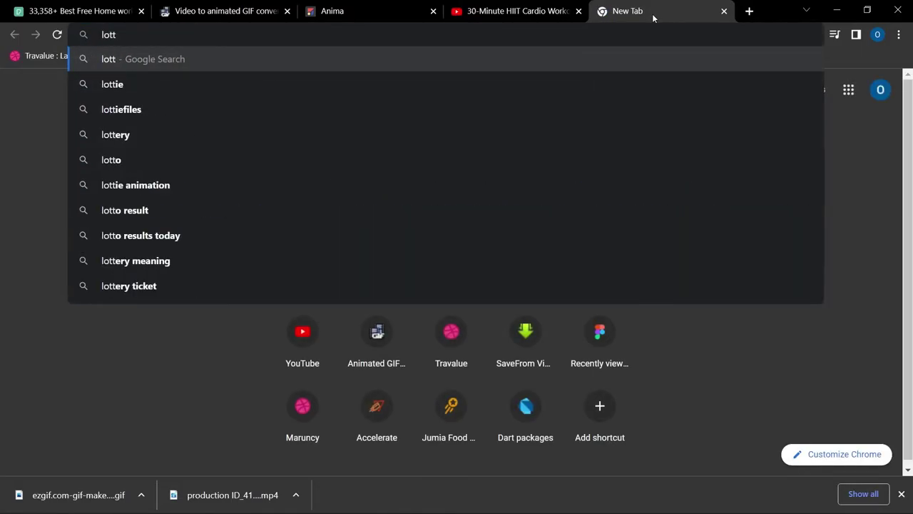
click(321, 108)
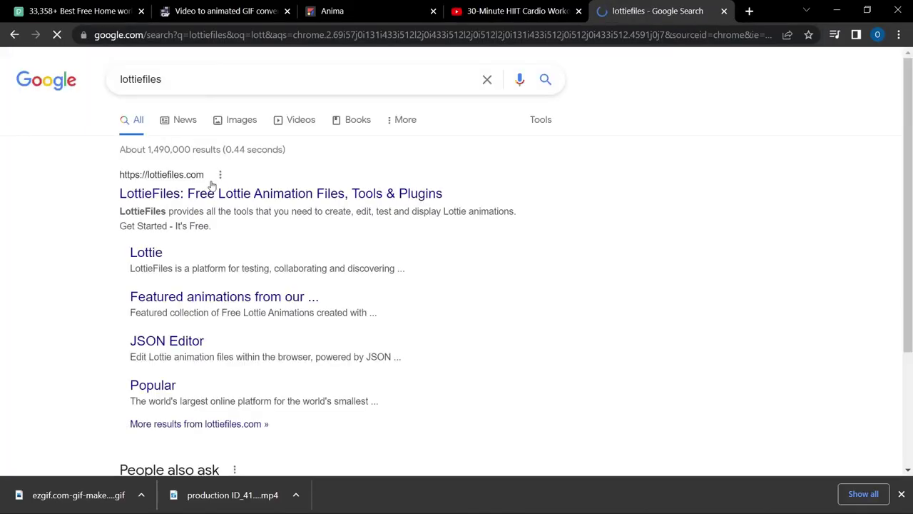
click(181, 198)
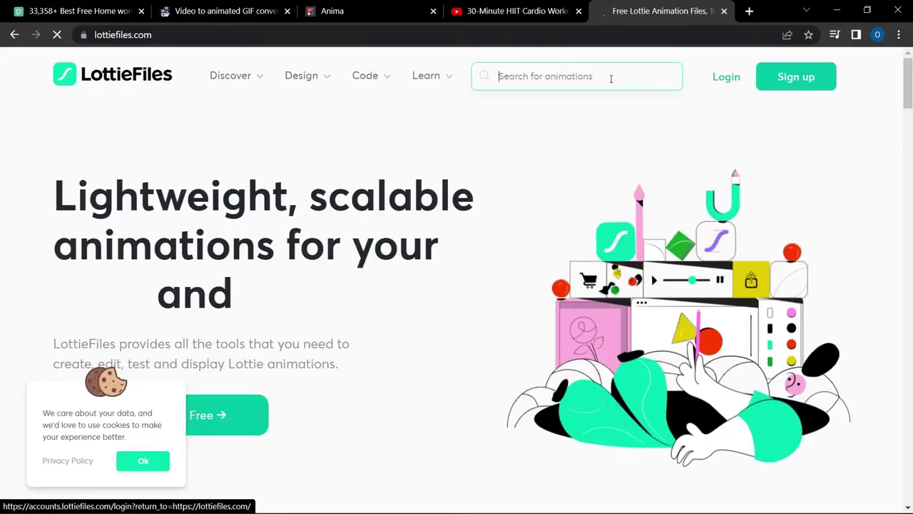
Step: Search LottieFiles for 'success' and preview the green Successful checkmark animation
text(s)
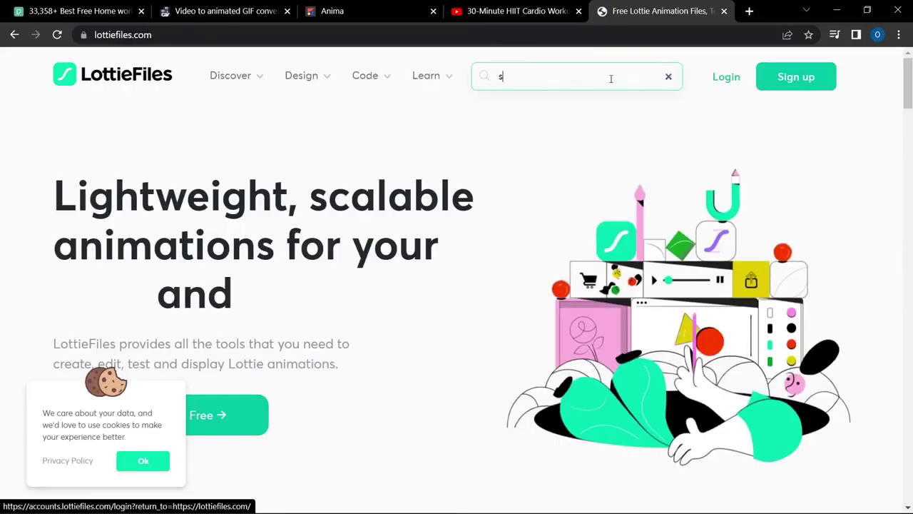
text(uccess)
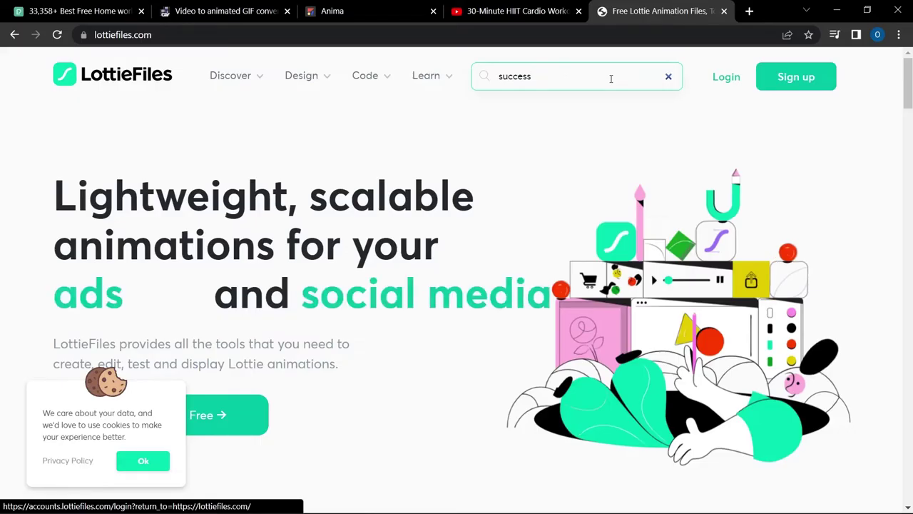
key(Return)
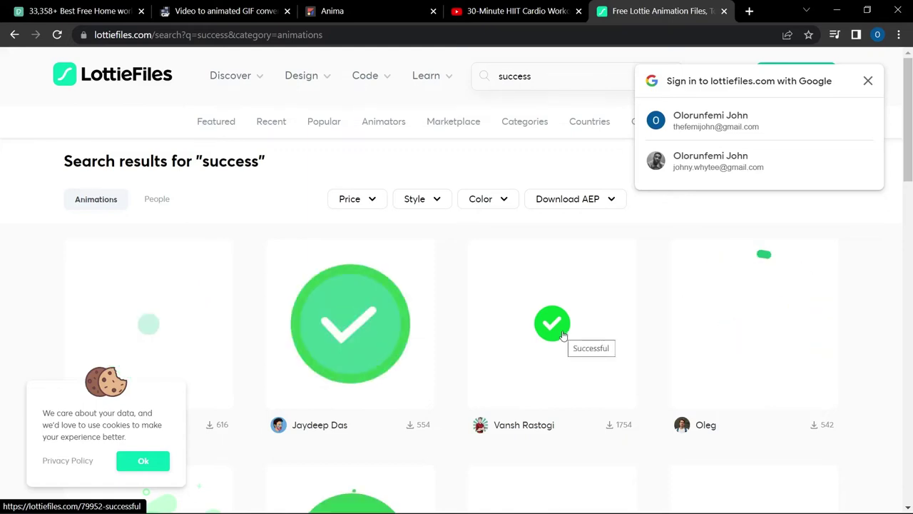
click(563, 335)
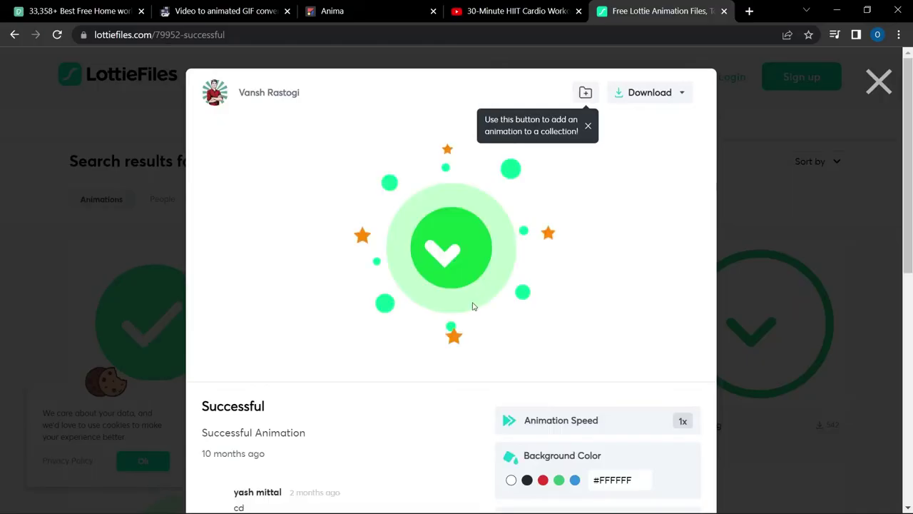
scroll(472, 306, down, 3)
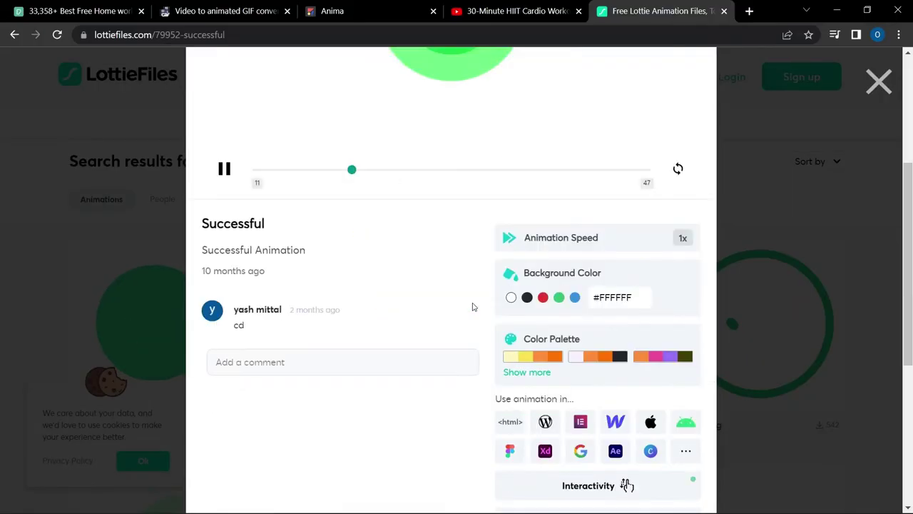
scroll(472, 307, down, 1)
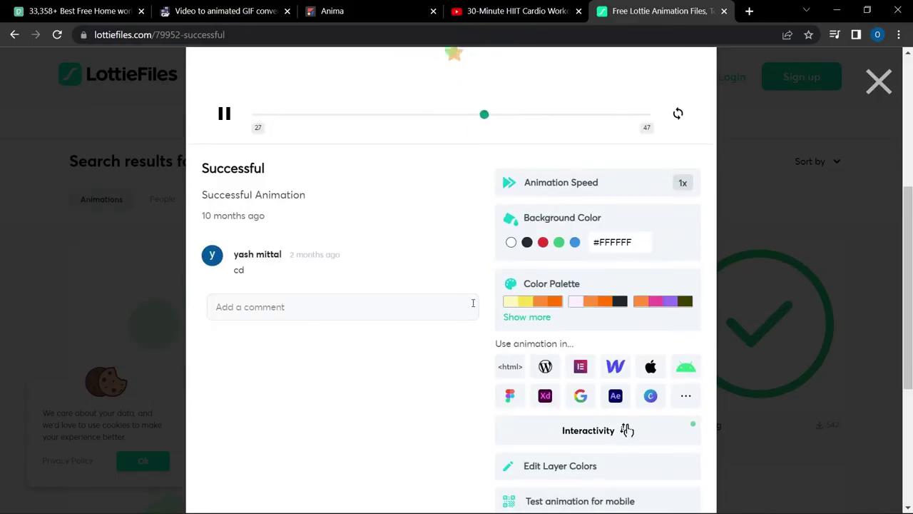
scroll(472, 302, down, 2)
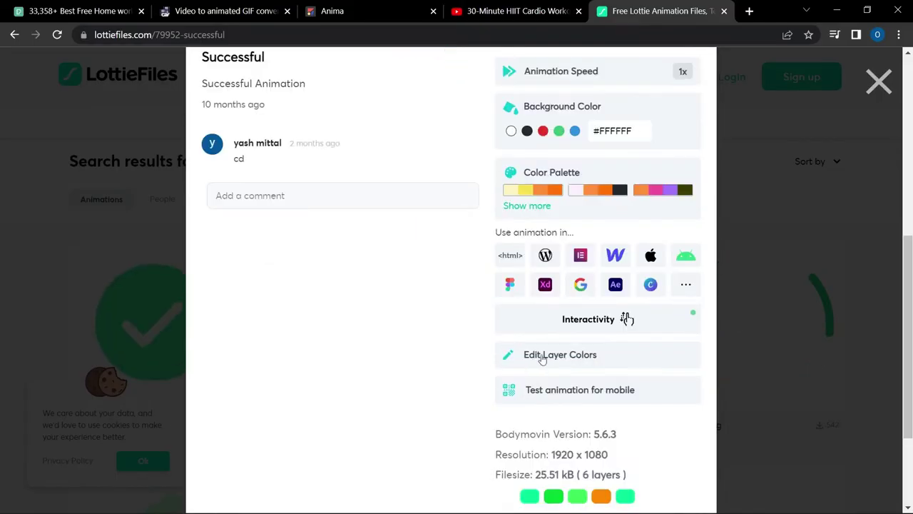
key(Escape)
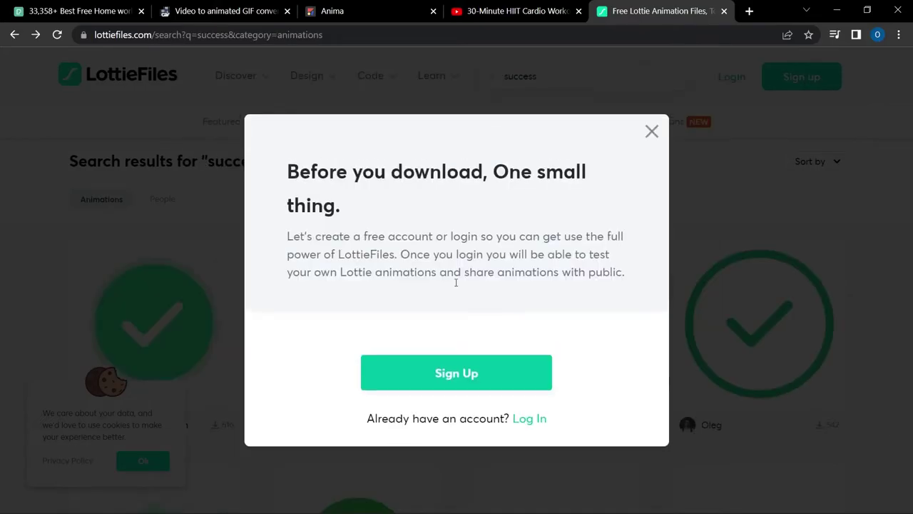
Step: Log in to LottieFiles with the Google account and pick Designer as the role
click(525, 418)
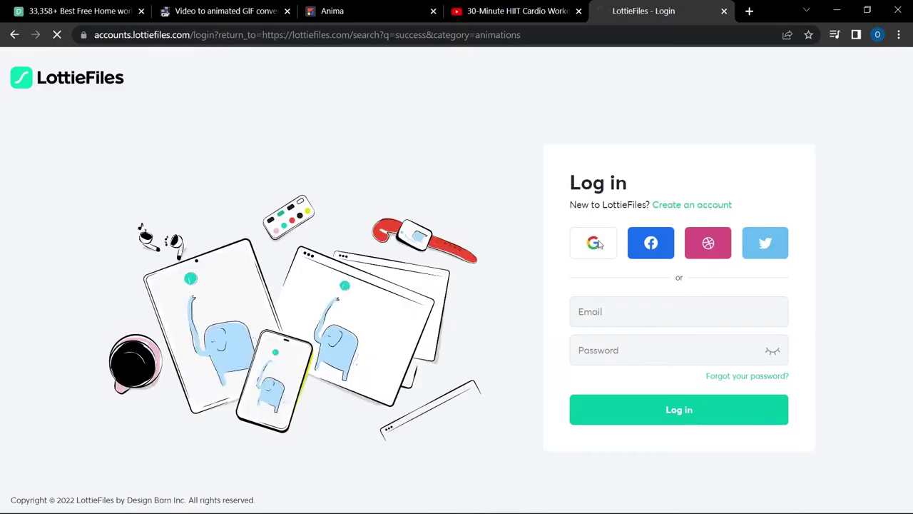
click(599, 243)
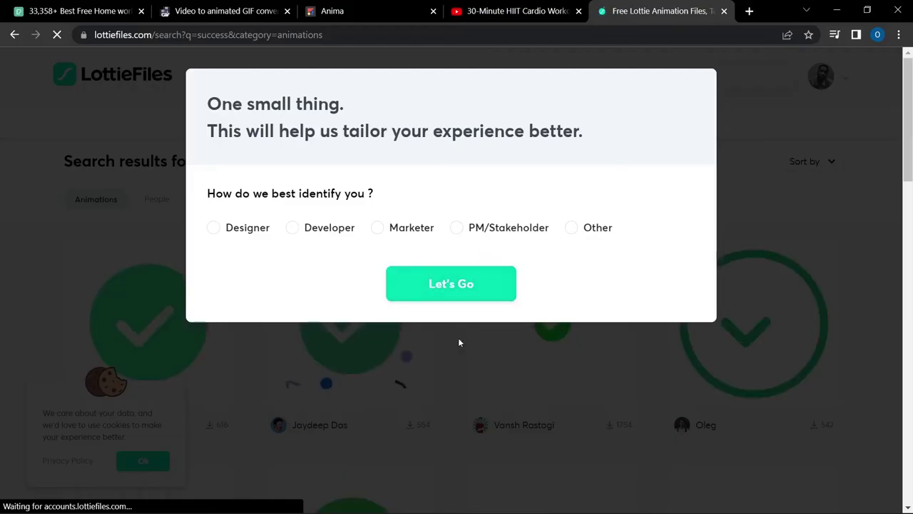
click(240, 234)
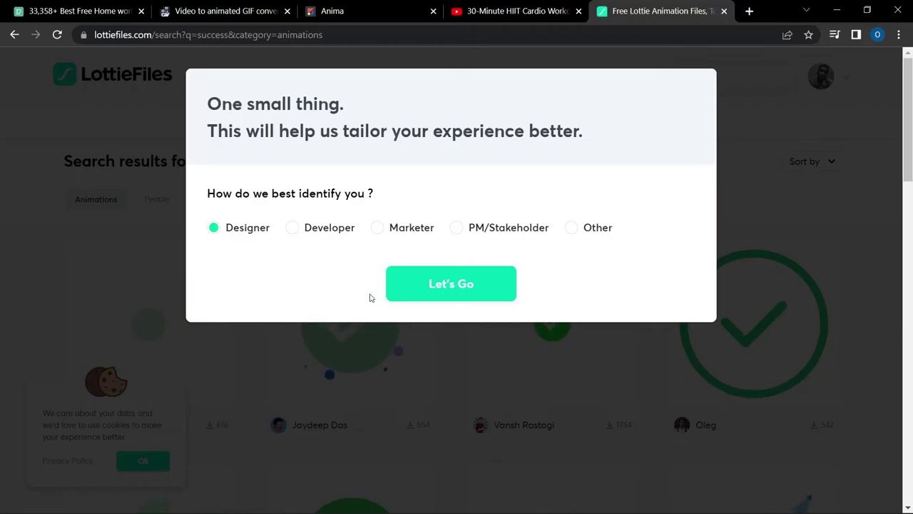
click(444, 350)
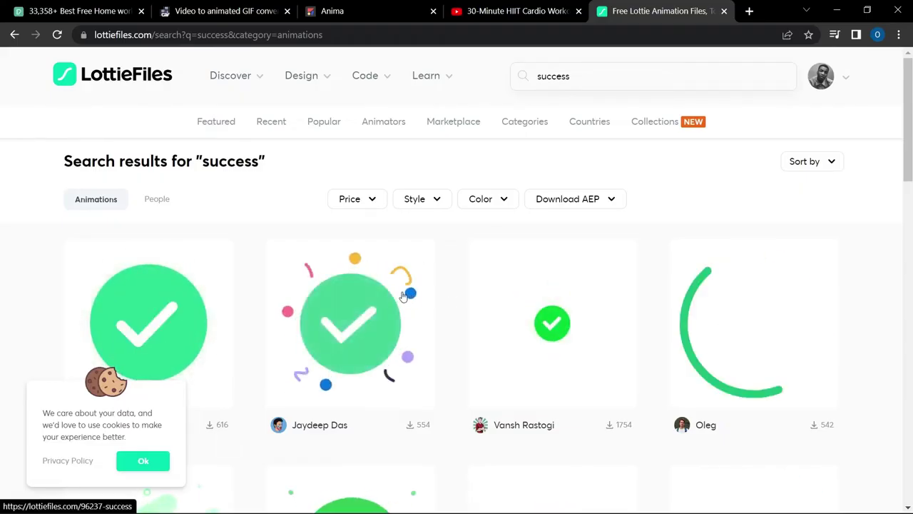
Step: Open the Successful animation, inspect its Grouped Colors in the Lottie Editor, then close the editor tab
click(541, 319)
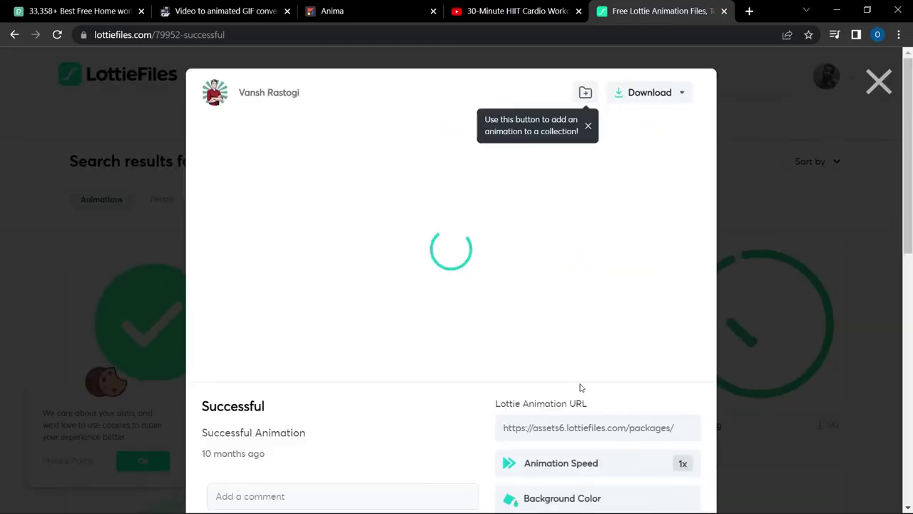
scroll(579, 385, down, 2)
scroll(582, 387, down, 3)
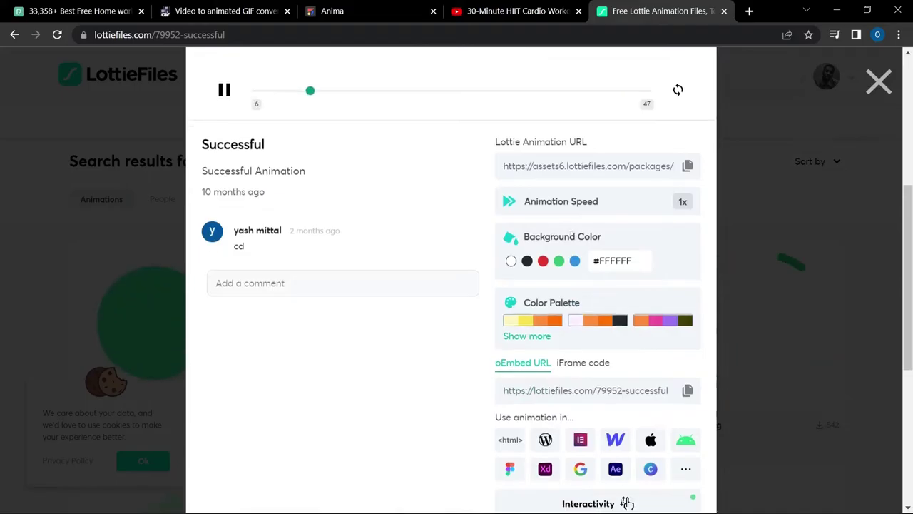
scroll(570, 250, down, 1)
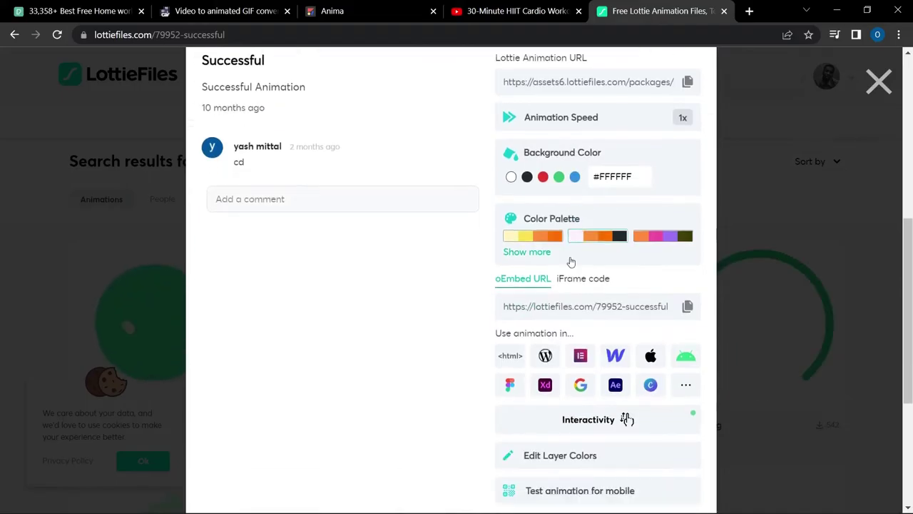
click(573, 460)
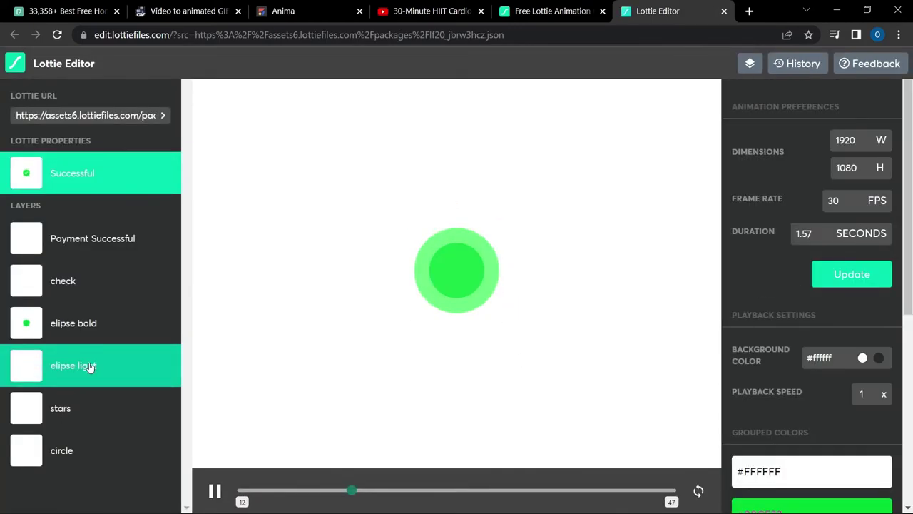
scroll(827, 303, down, 3)
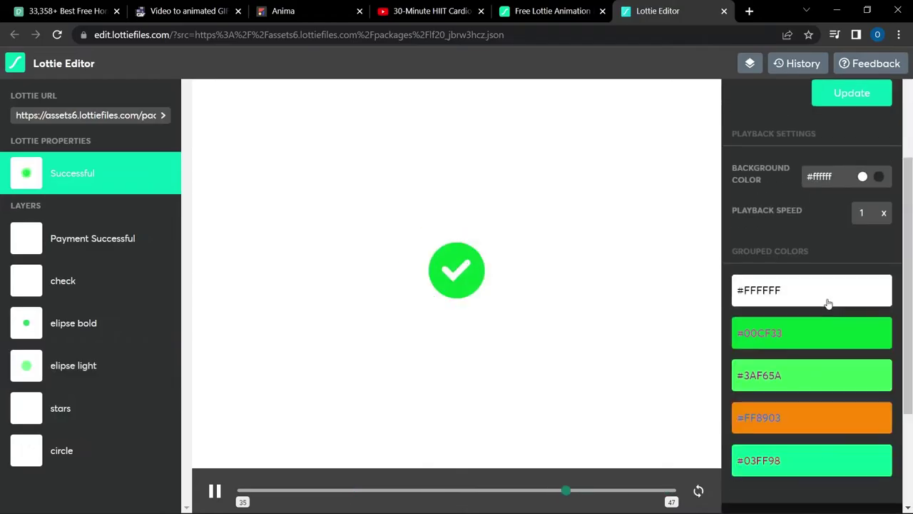
scroll(829, 303, down, 2)
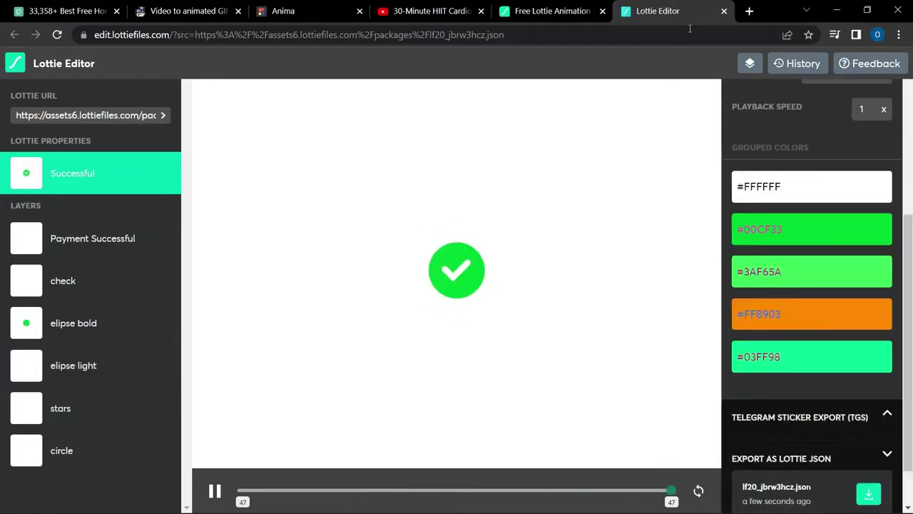
click(723, 11)
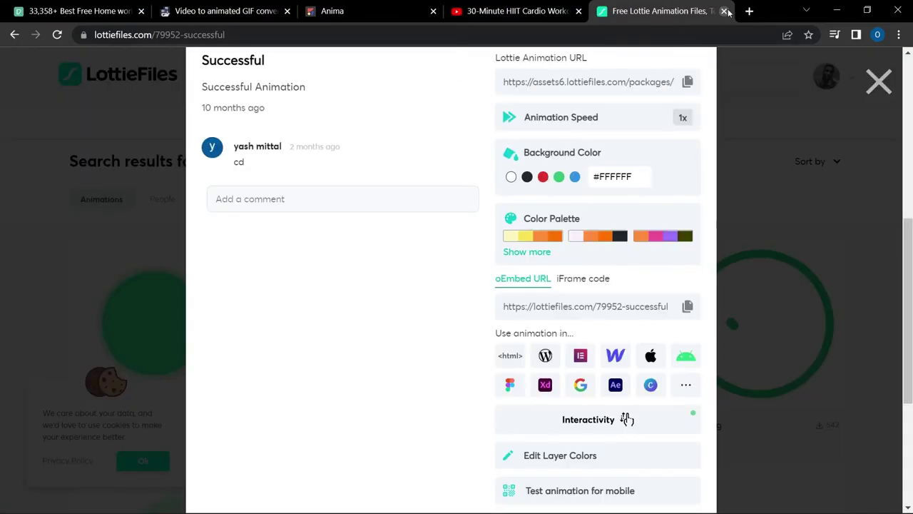
Step: Download the Successful animation as Lottie JSON (79952-successful.json) and bring Figma back to the front
scroll(666, 357, down, 4)
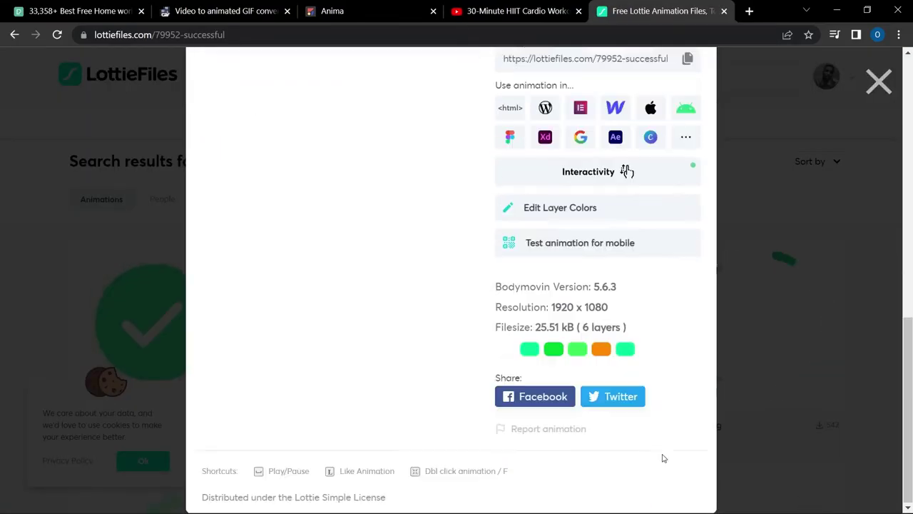
scroll(662, 458, up, 5)
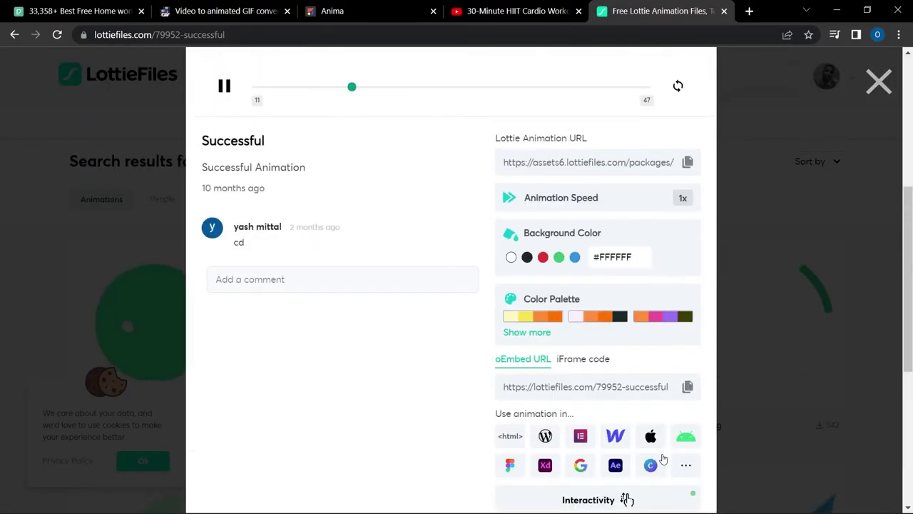
scroll(663, 458, up, 2)
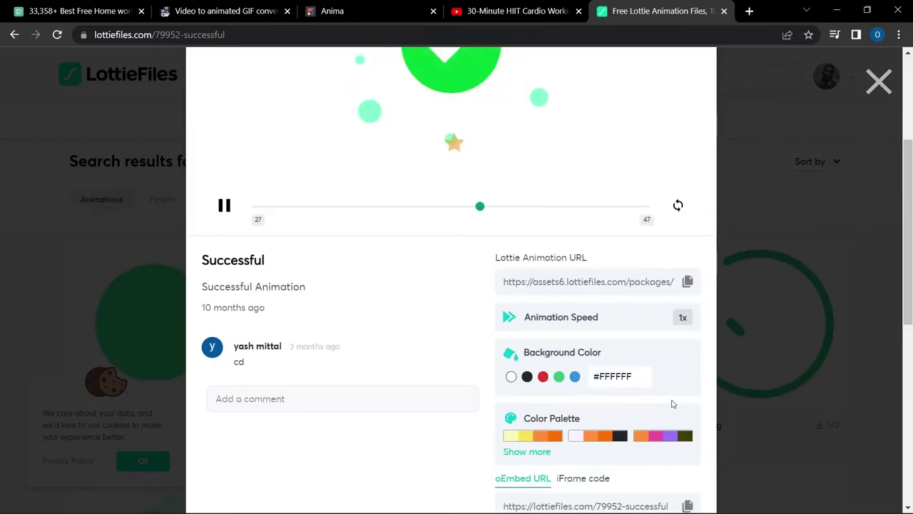
scroll(671, 404, up, 3)
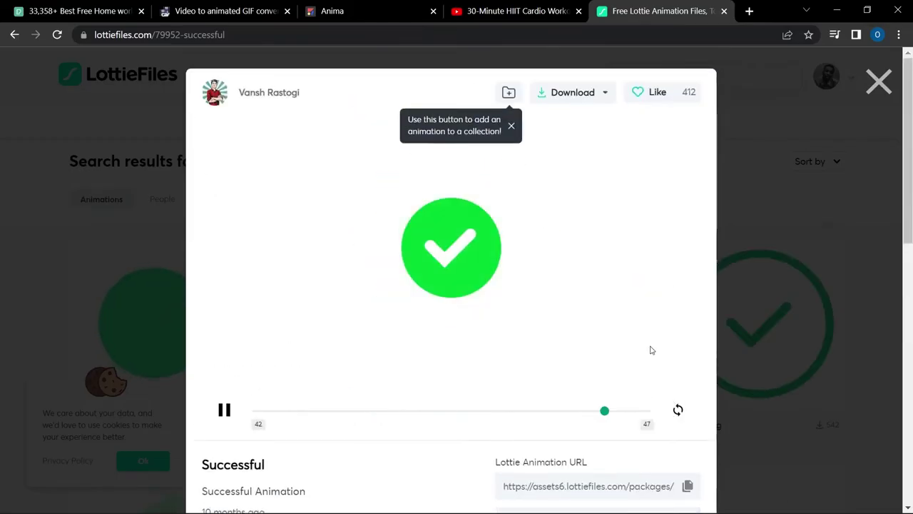
click(566, 96)
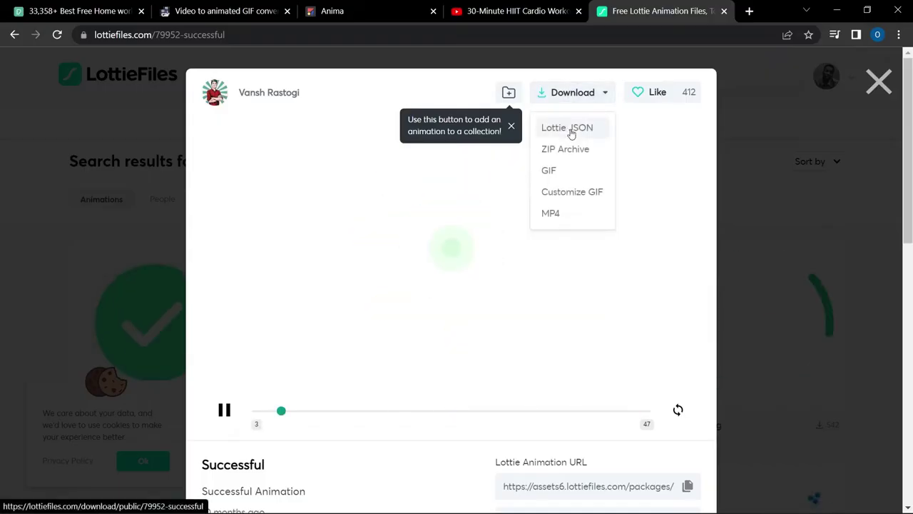
click(570, 135)
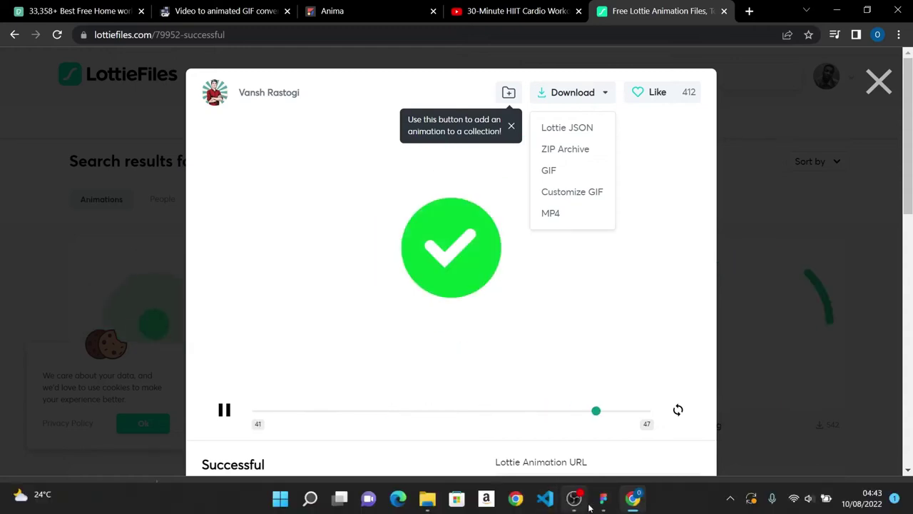
click(604, 499)
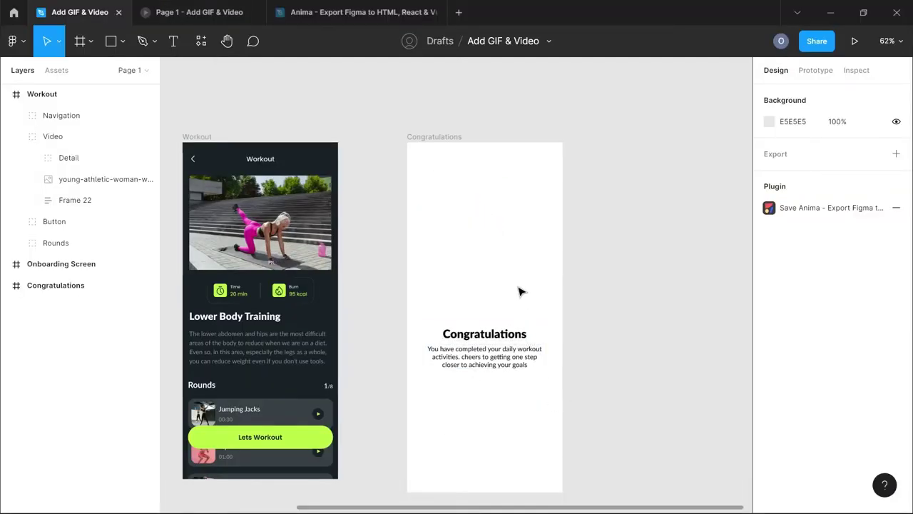
click(110, 41)
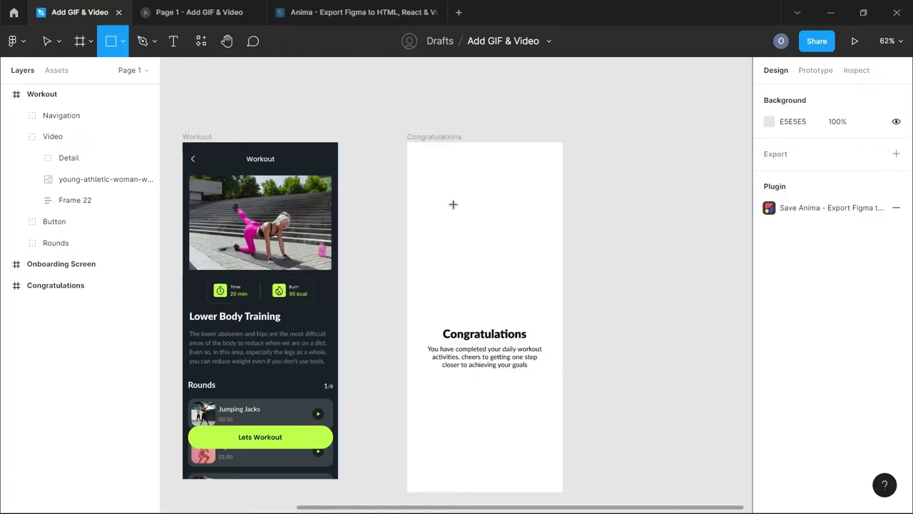
mouse_move(442, 202)
mouse_down()
mouse_move(511, 273)
mouse_move(526, 311)
mouse_move(535, 306)
mouse_up()
click(768, 386)
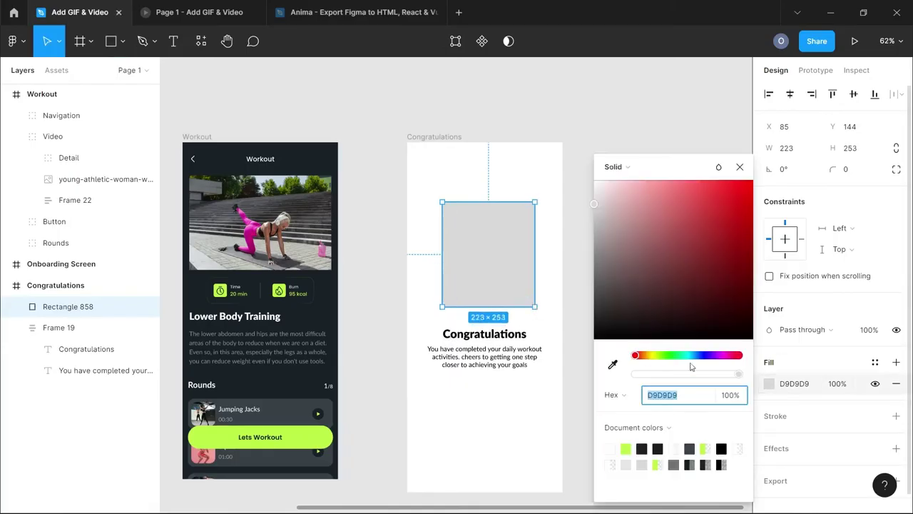
click(611, 169)
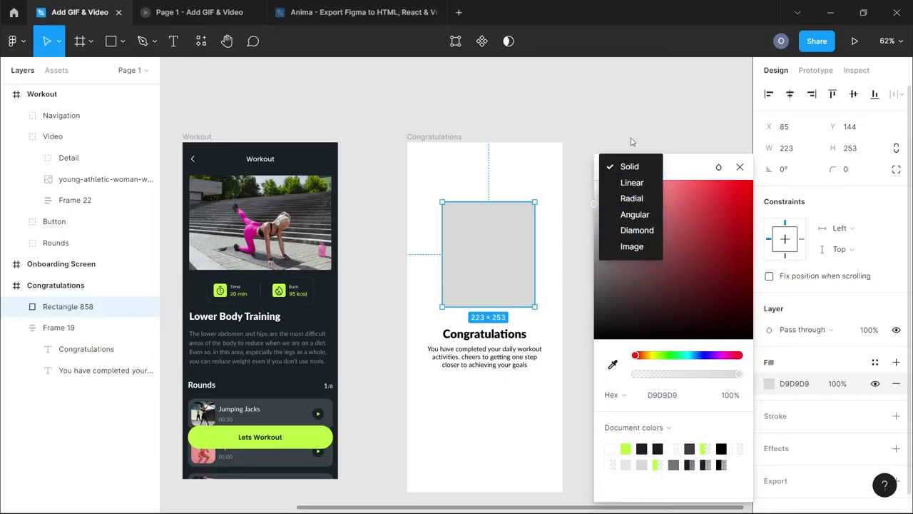
click(631, 246)
click(684, 268)
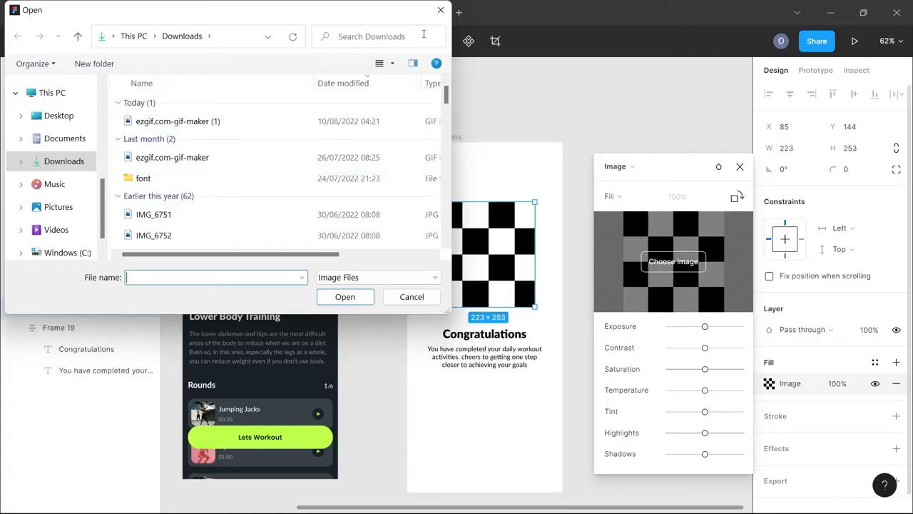
click(441, 8)
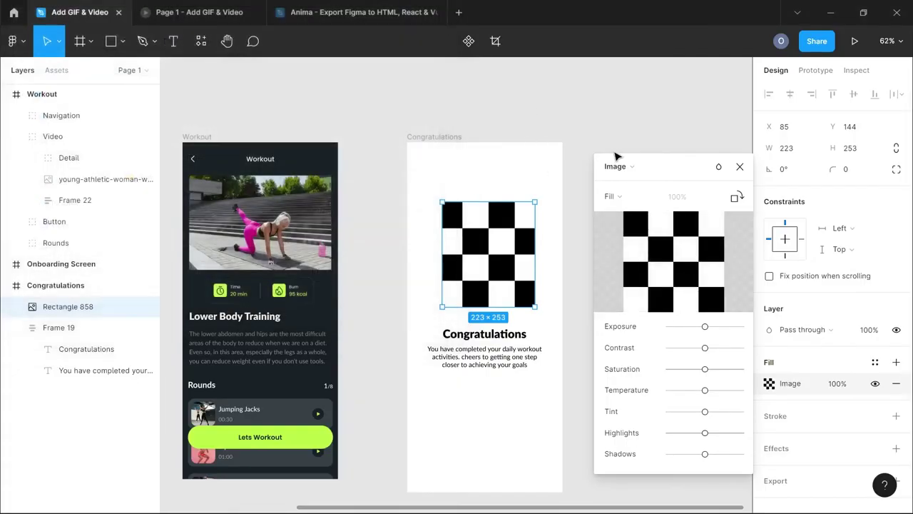
click(740, 167)
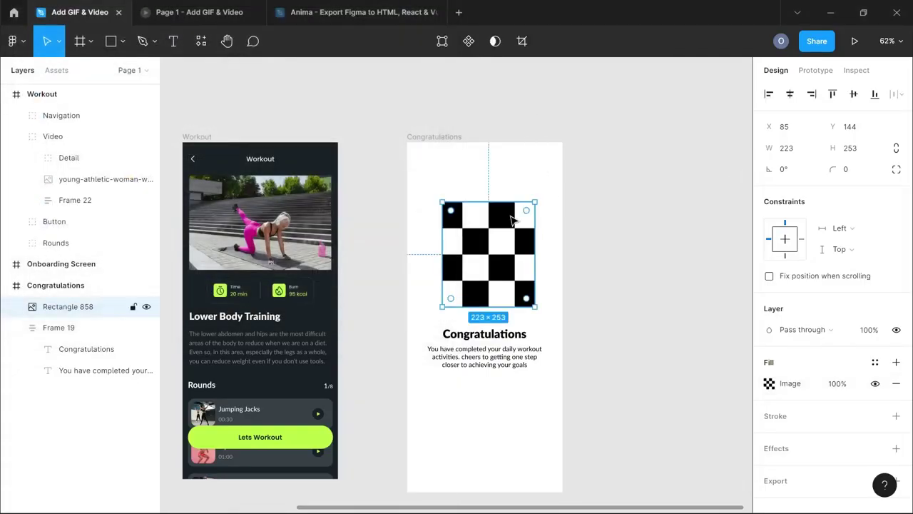
key(Delete)
mouse_move(582, 504)
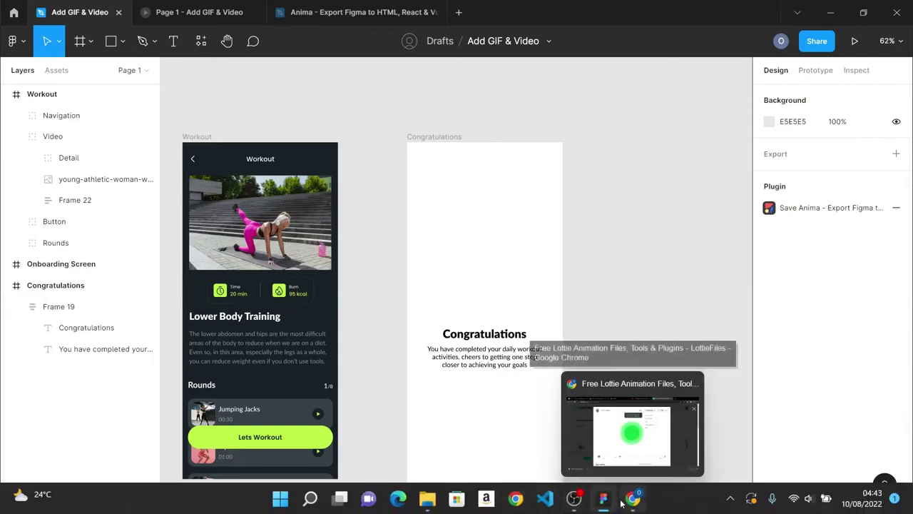
Step: Download the Successful animation as 79952-successful.gif and switch back to Figma
click(632, 431)
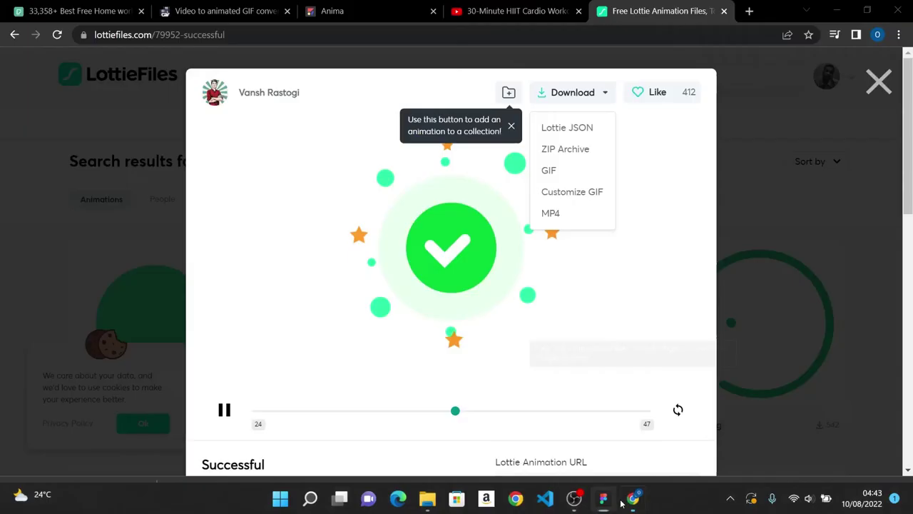
click(571, 172)
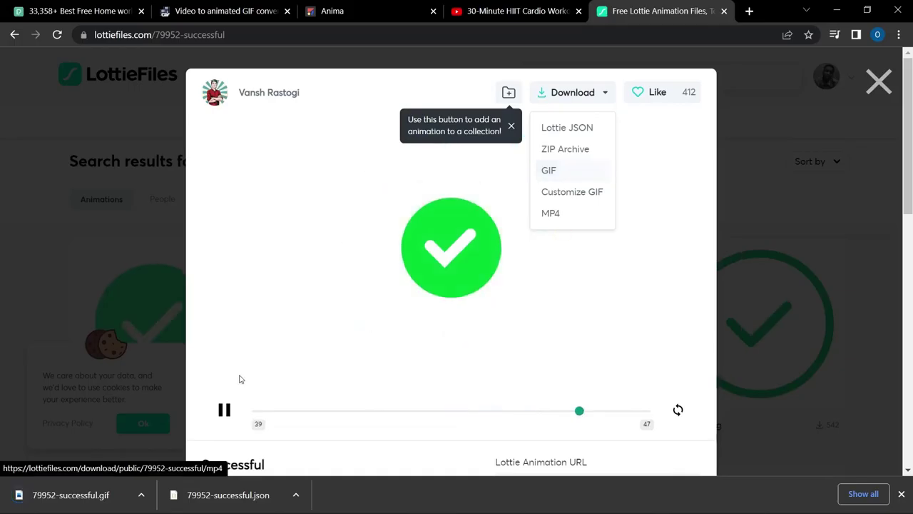
click(295, 494)
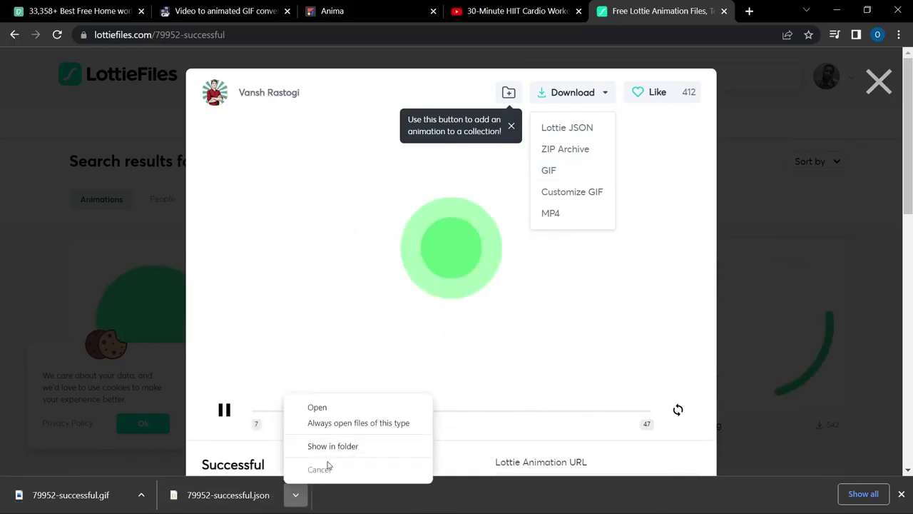
click(259, 506)
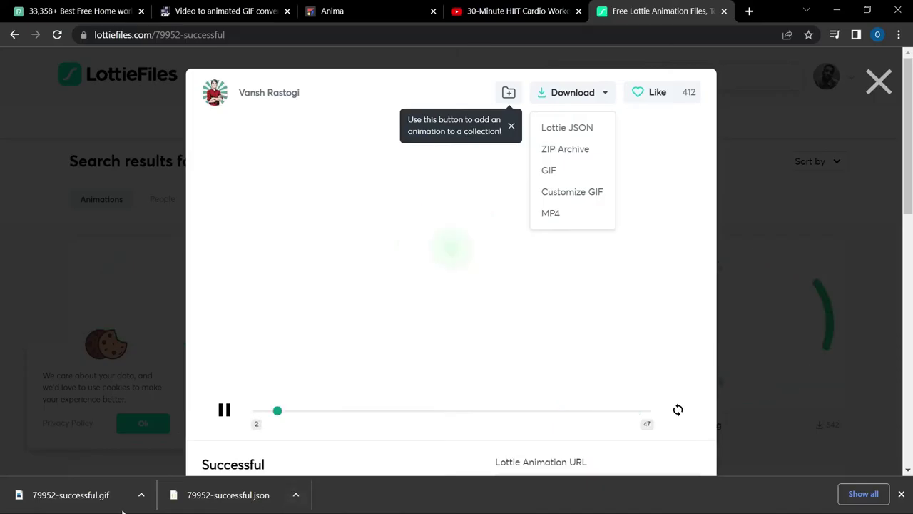
mouse_move(258, 512)
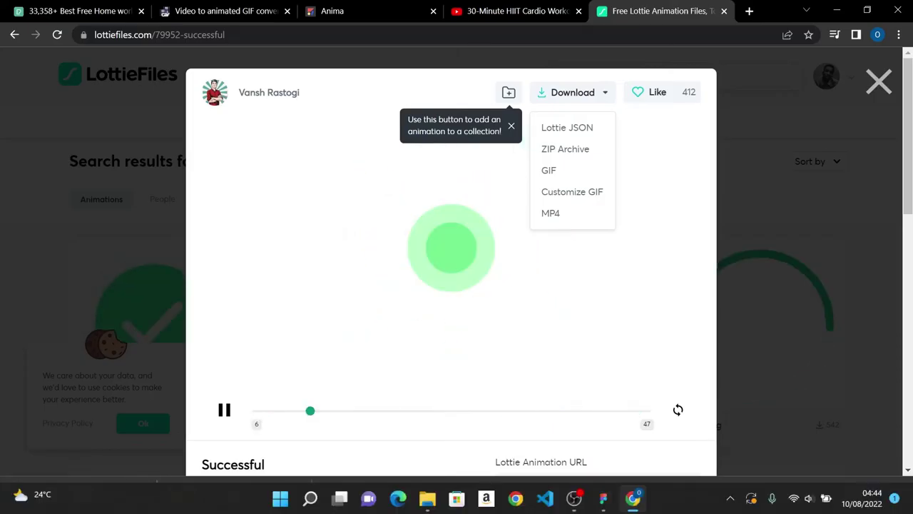
click(603, 498)
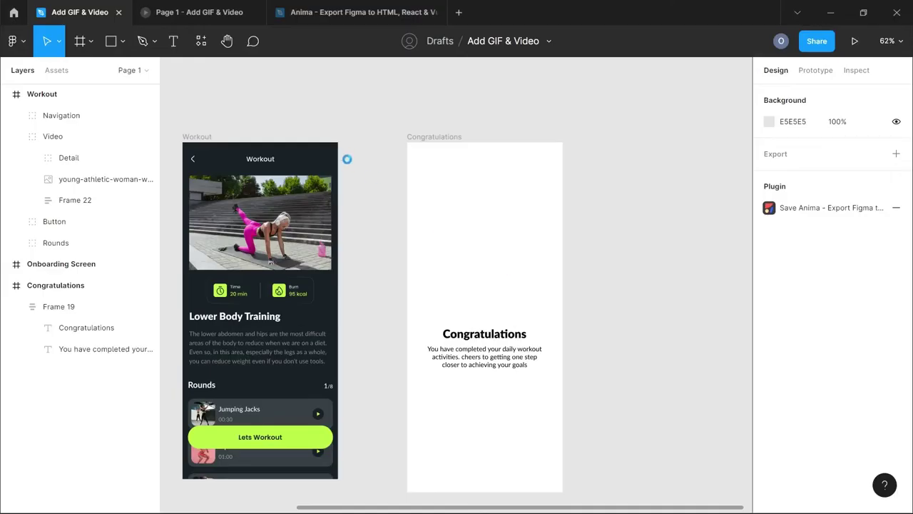
Step: Draw a 242×265 rectangle above the Congratulations heading and give it an image fill of 79952-successful GIF
click(115, 48)
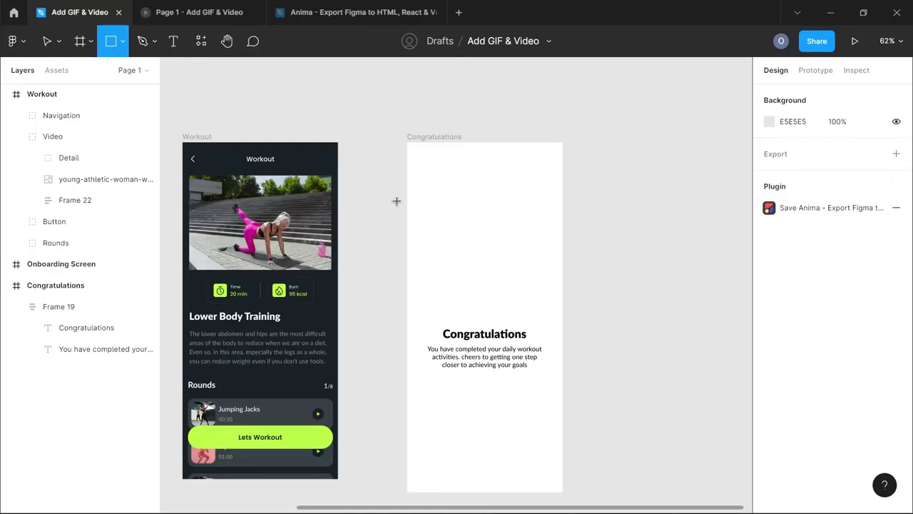
drag(435, 217, 536, 326)
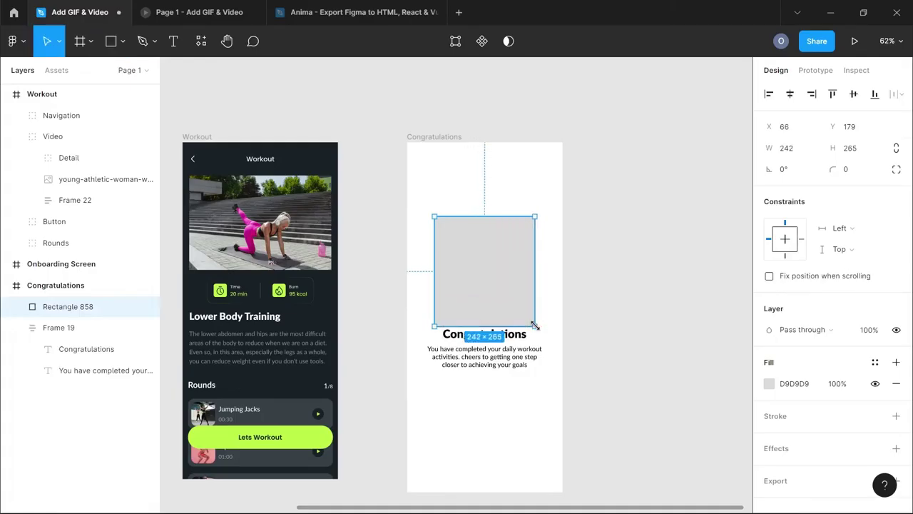
click(768, 385)
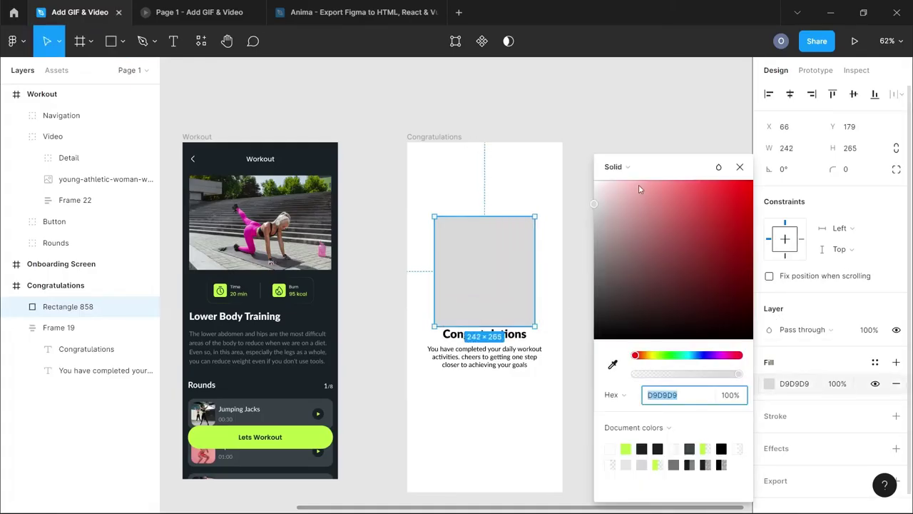
key(Escape)
click(628, 167)
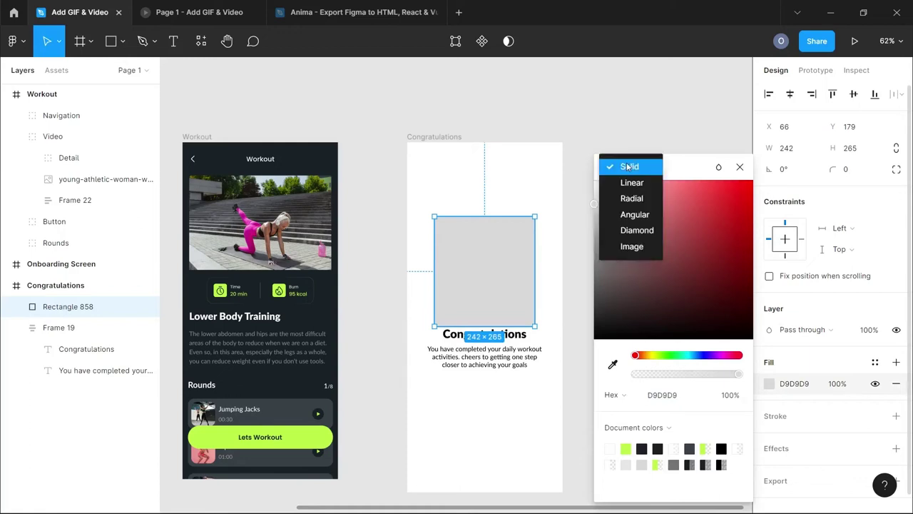
click(632, 247)
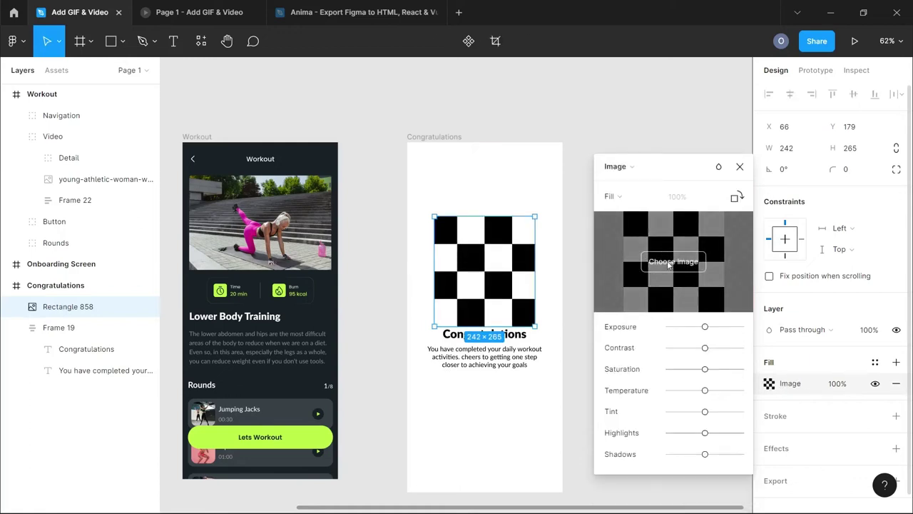
click(671, 264)
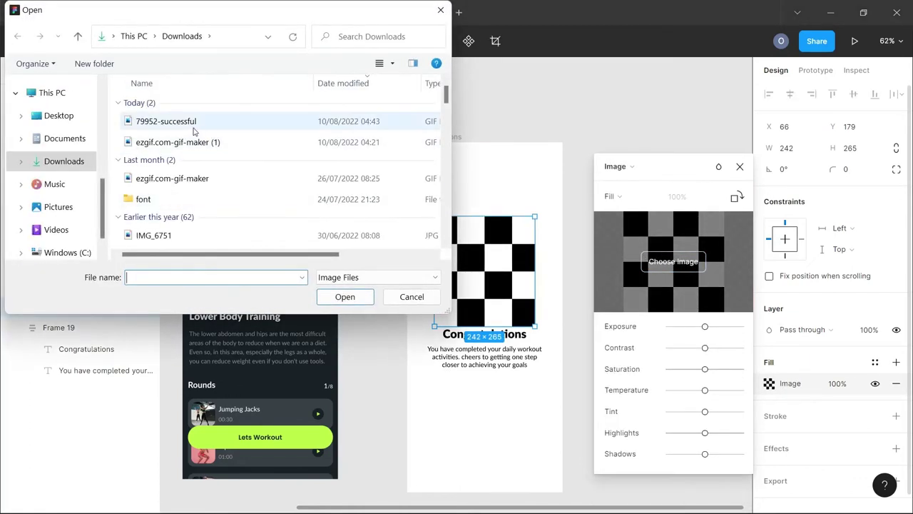
click(191, 121)
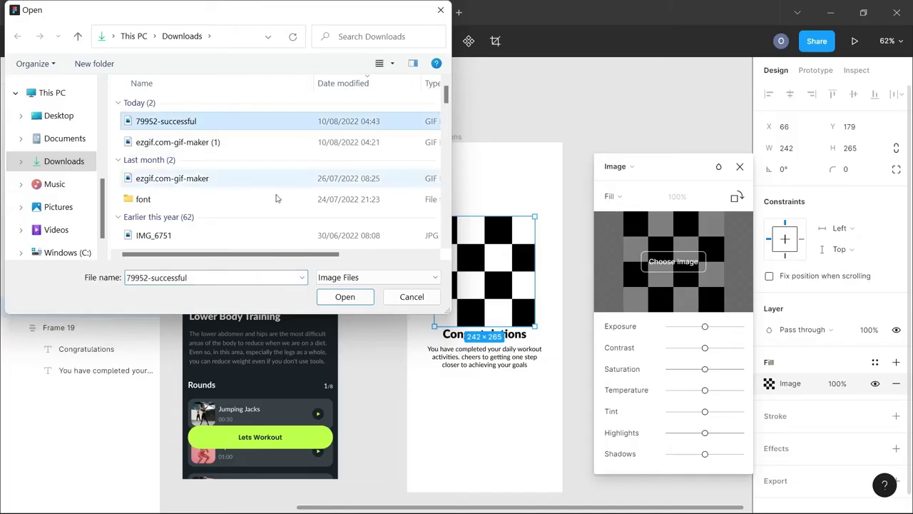
click(342, 298)
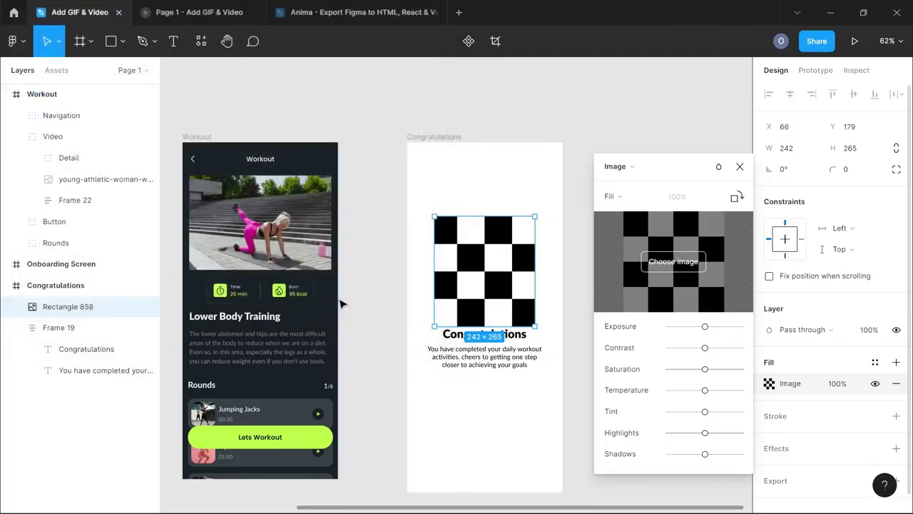
click(740, 169)
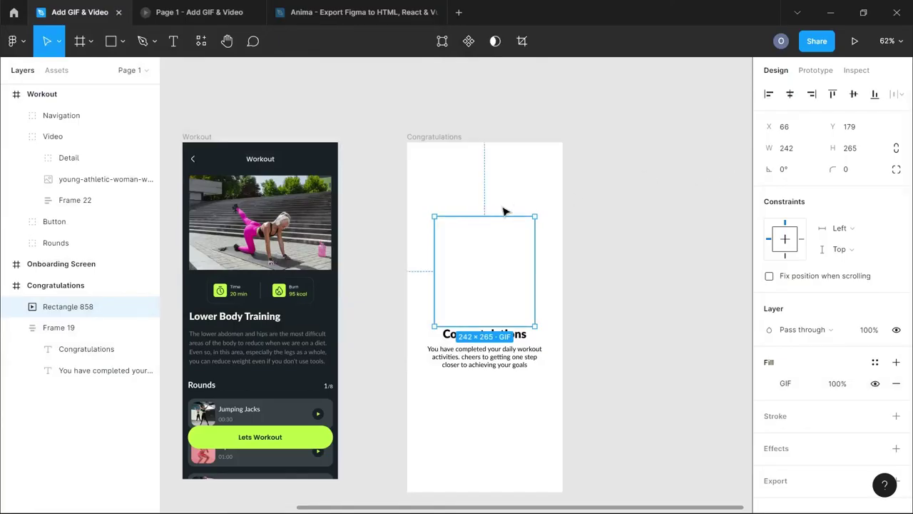
scroll(490, 212, down, 1)
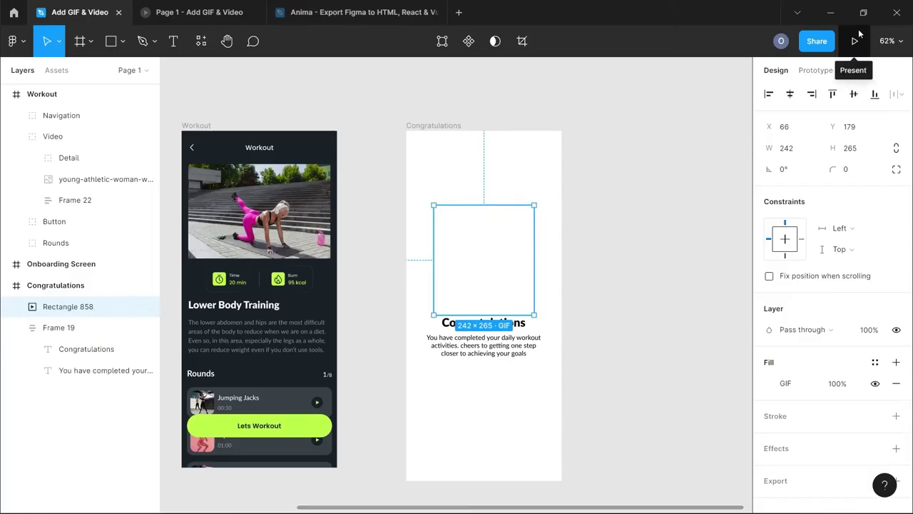
Step: Preview the Congratulations frame in Present mode, then close the Plugins panel and pick Rectangle
click(442, 125)
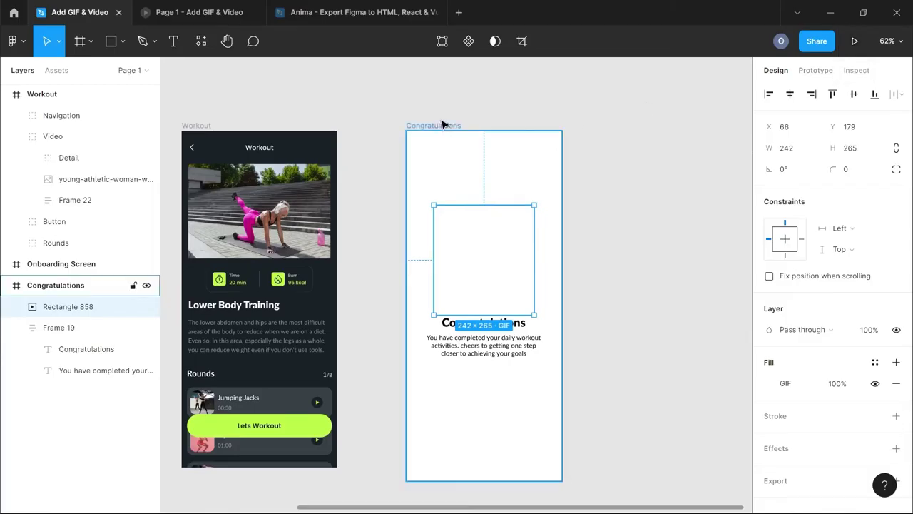
click(855, 40)
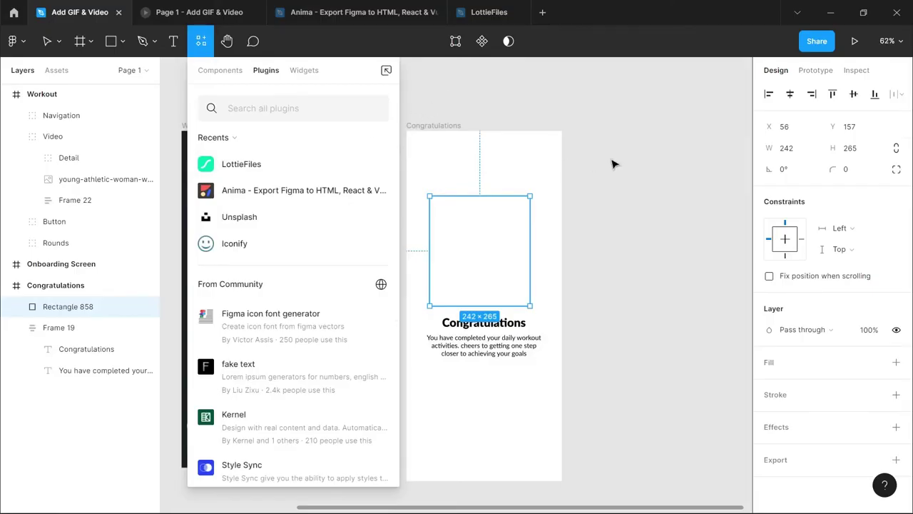
click(616, 165)
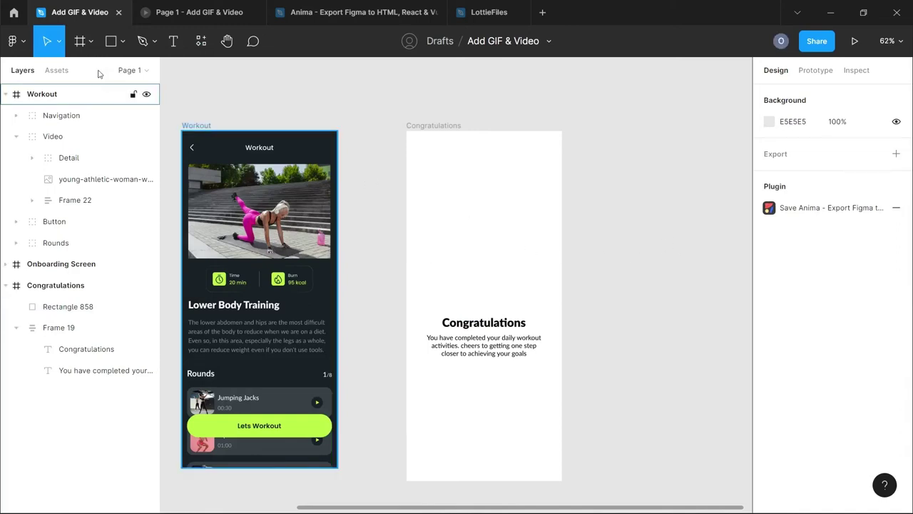
click(111, 42)
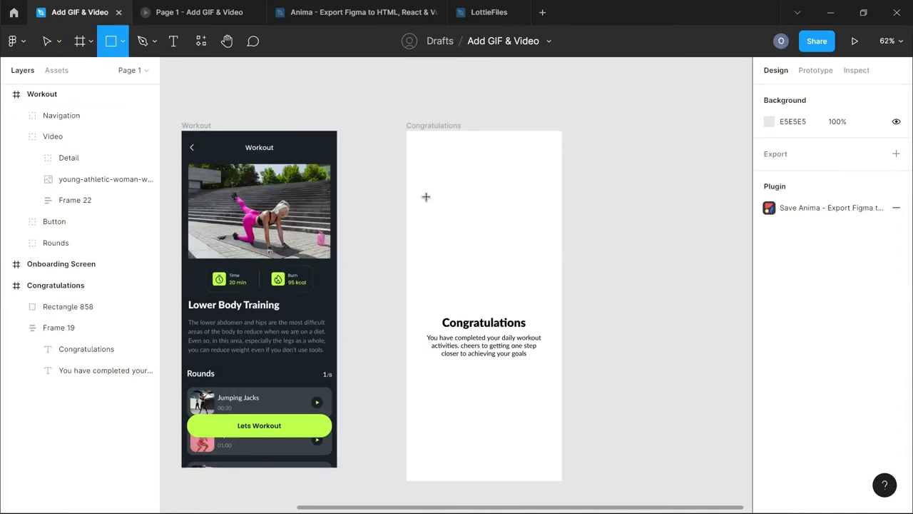
Step: Draw Rectangle 859, delete Rectangle 858, and place it at X 38, Y 164 at 298×258
mouse_move(439, 213)
mouse_down()
mouse_move(501, 282)
mouse_move(530, 296)
mouse_up()
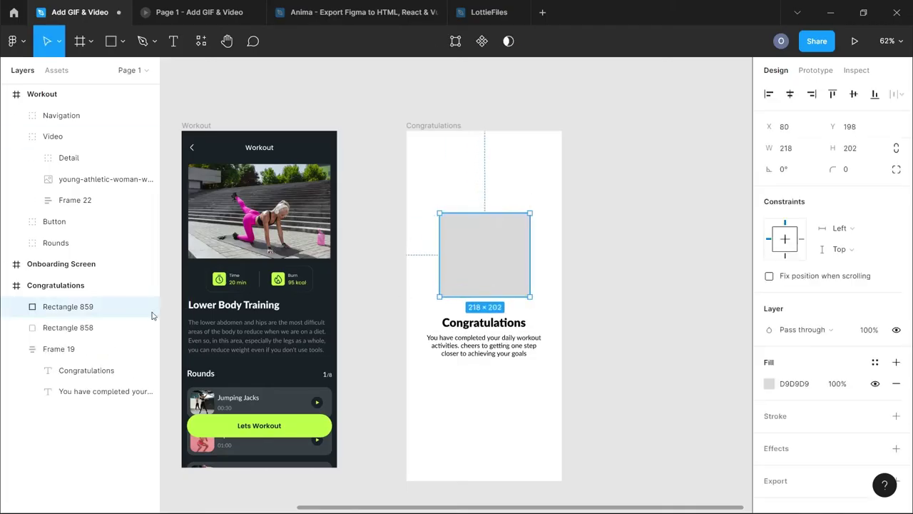
click(72, 330)
key(Delete)
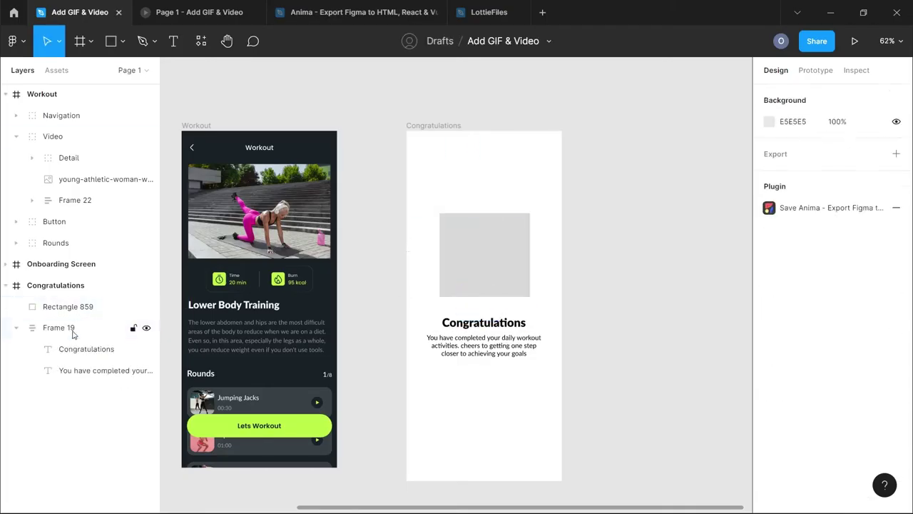
click(469, 263)
drag(463, 254, 446, 240)
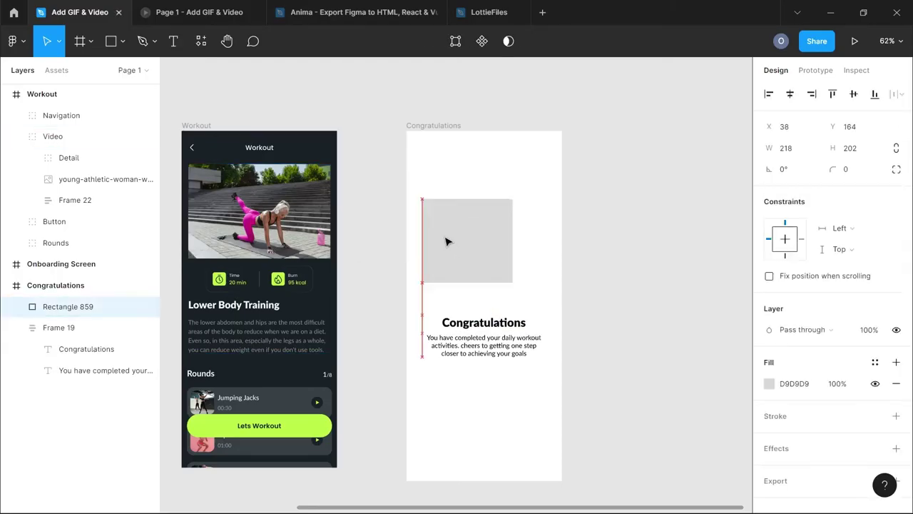
drag(512, 284, 545, 306)
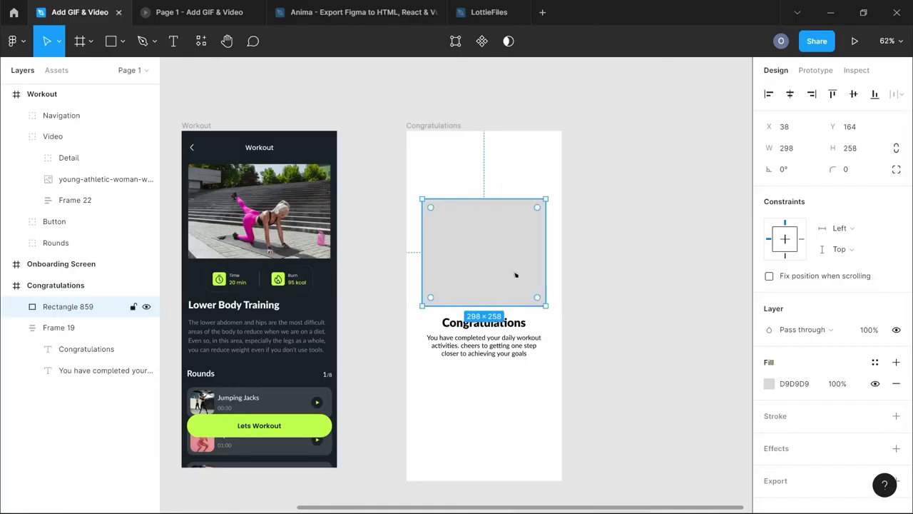
Step: Launch the LottieFiles plugin from the new rectangle's Plugins context menu
right_click(515, 272)
mouse_move(580, 396)
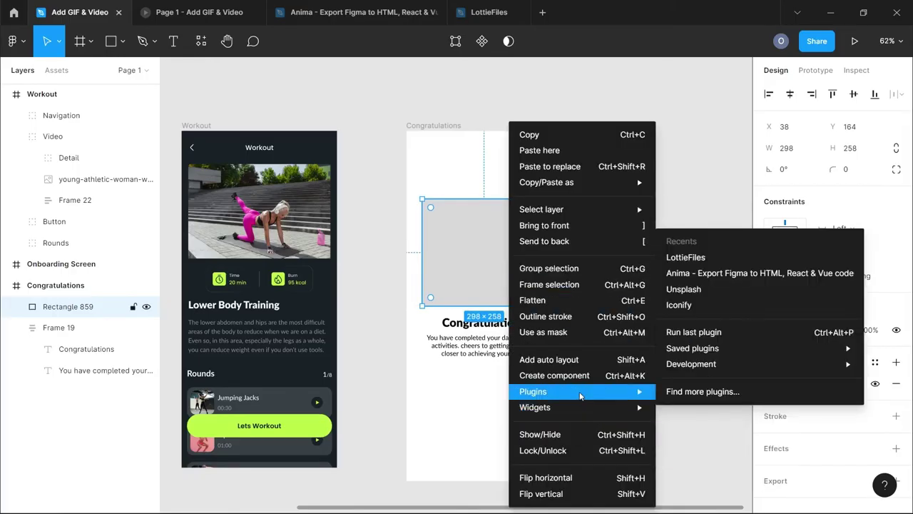
click(694, 261)
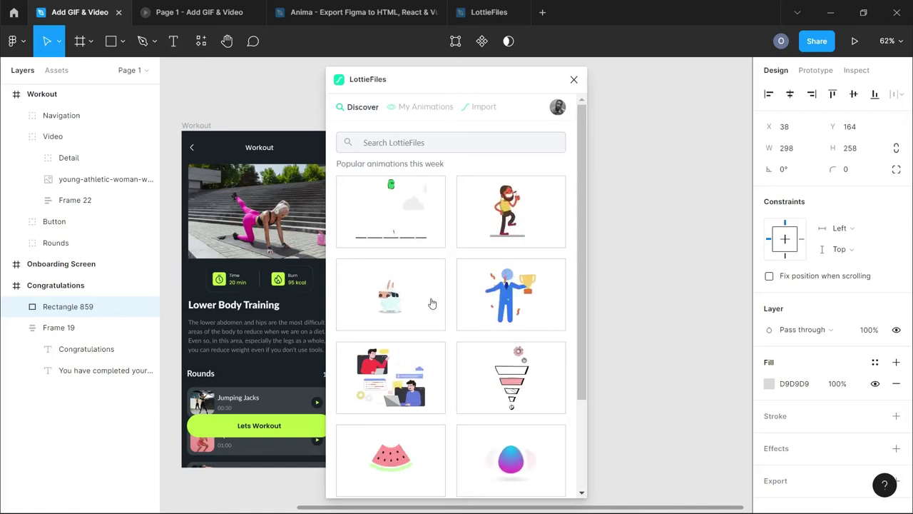
Step: Search LottieFiles for 'success' animations and browse the checkmark results
click(416, 144)
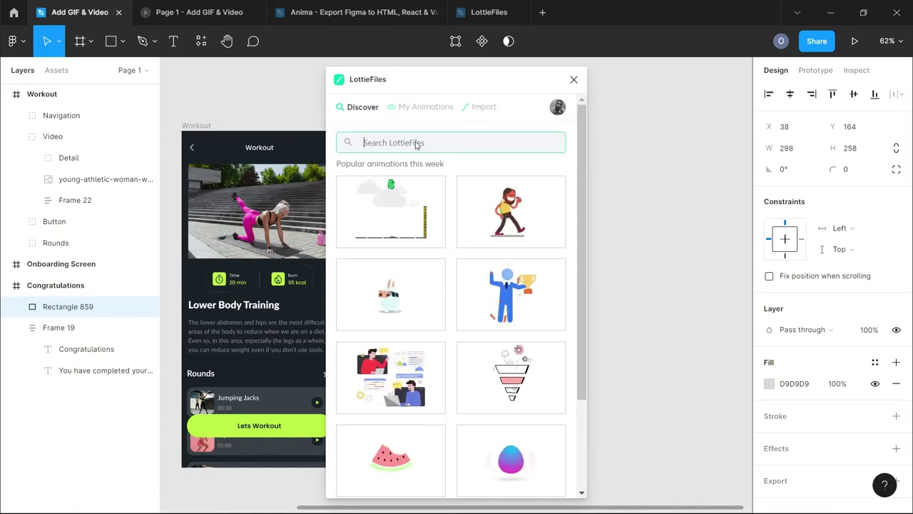
text(success)
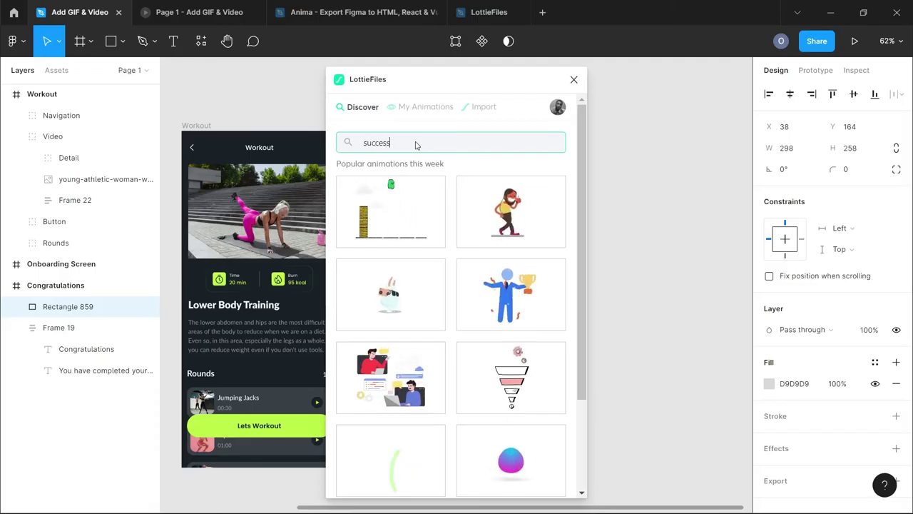
key(Return)
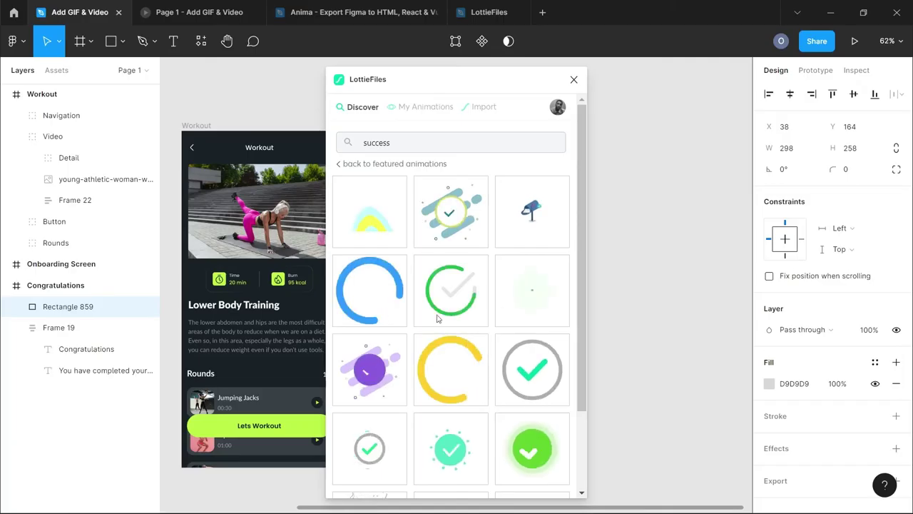
scroll(485, 352, down, 3)
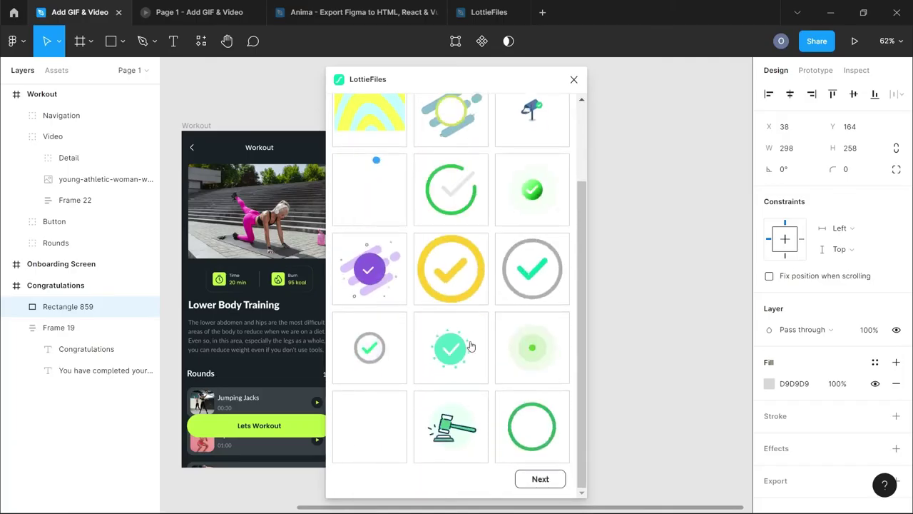
scroll(472, 343, up, 3)
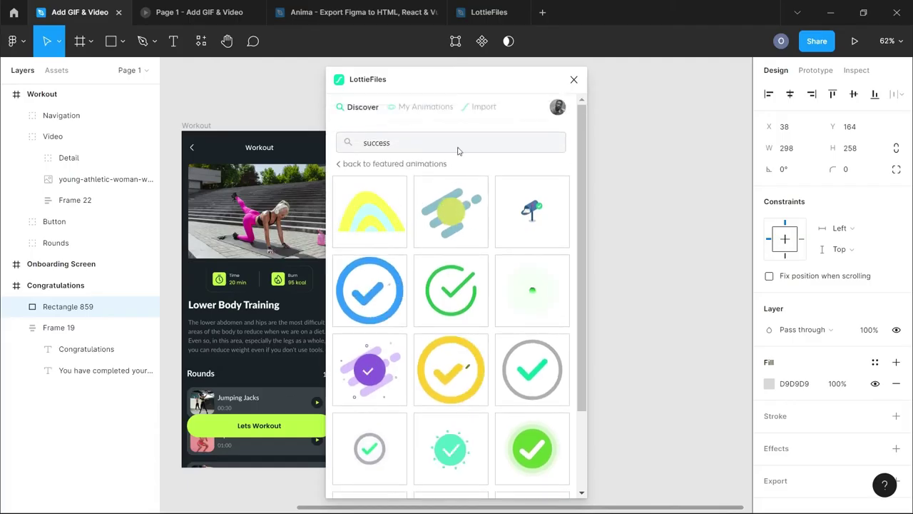
Step: Import the 79952-successful JSON animation in LottieFiles and convert it to a GIF
click(478, 108)
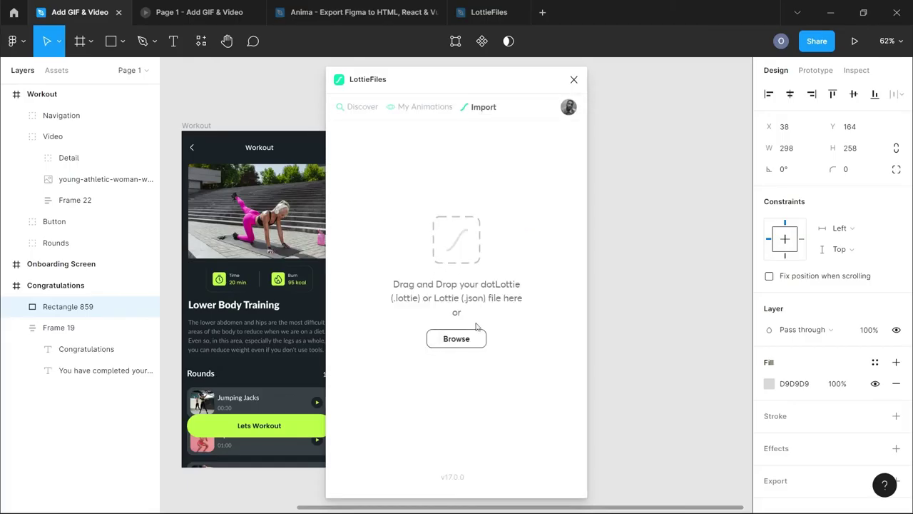
click(460, 346)
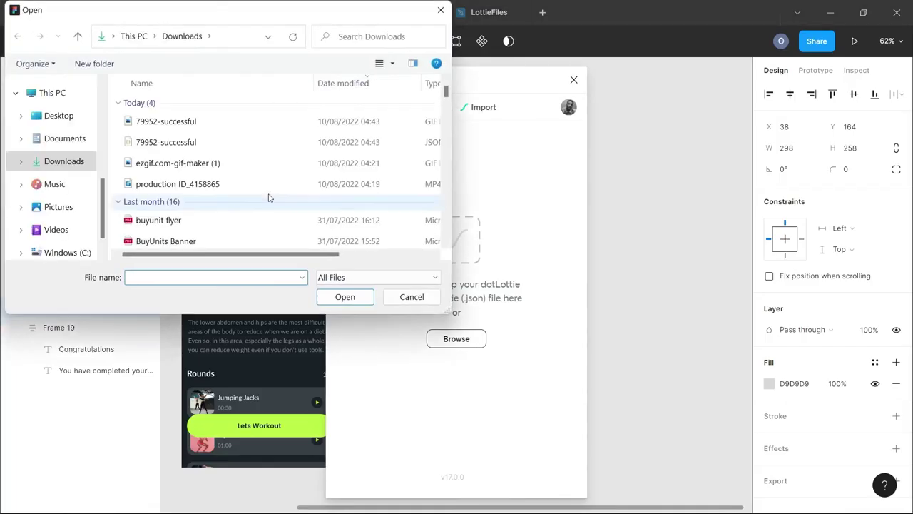
click(161, 142)
click(359, 295)
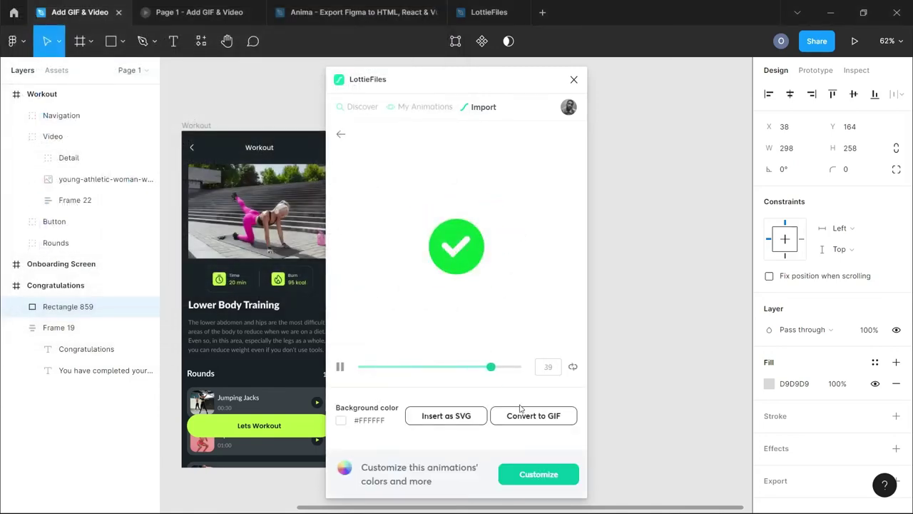
click(534, 425)
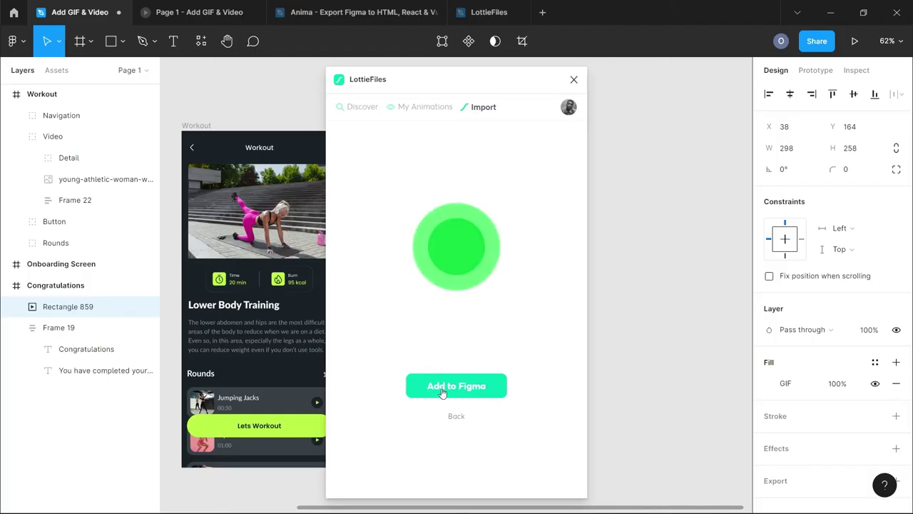
Step: Move the LottieFiles window aside, close it, and clear the canvas selection
drag(587, 79, 819, 105)
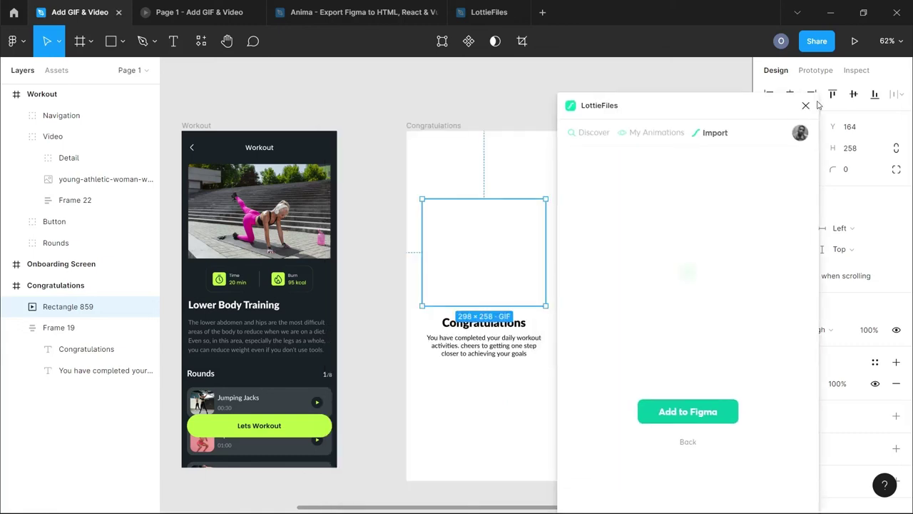
drag(819, 105, 843, 83)
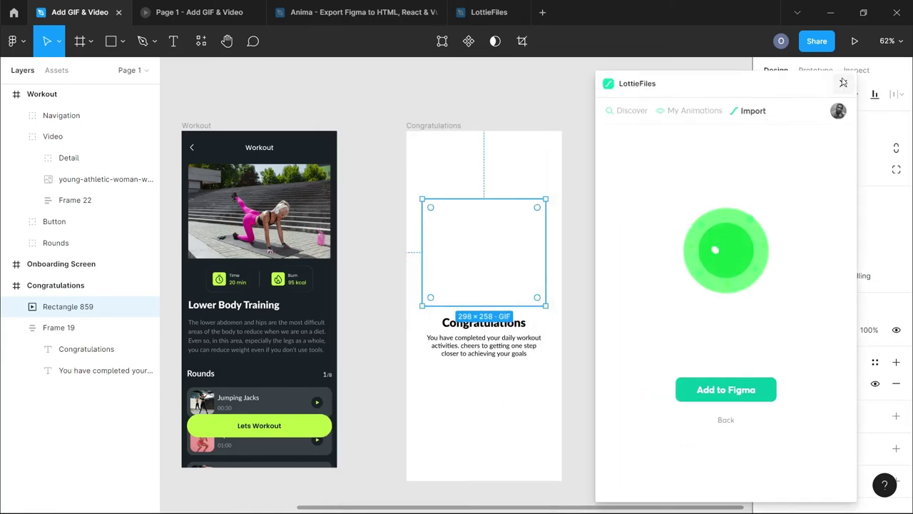
click(843, 83)
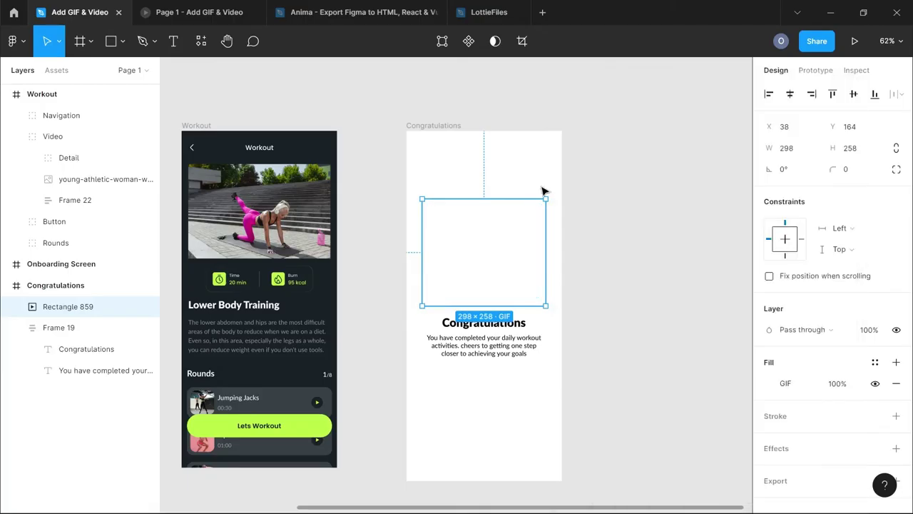
click(499, 165)
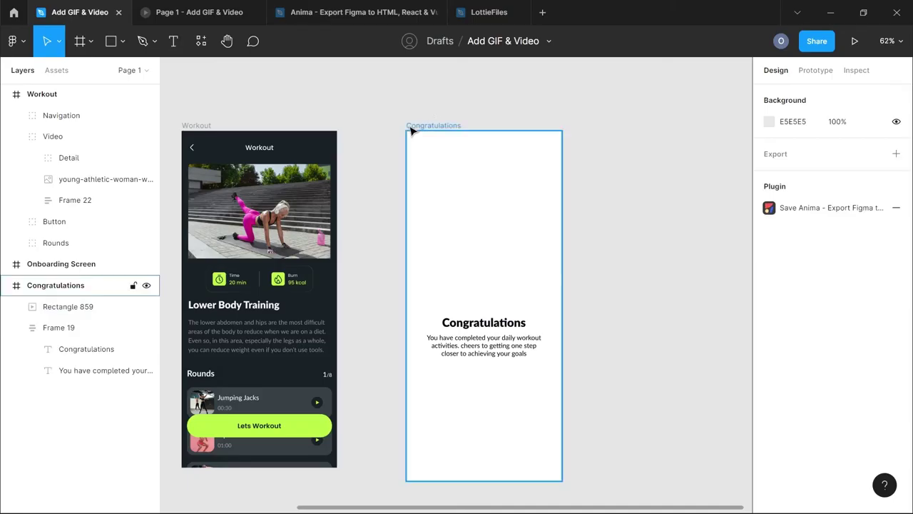
Step: Present the Congratulations frame as a prototype to watch the success checkmark GIF
click(411, 131)
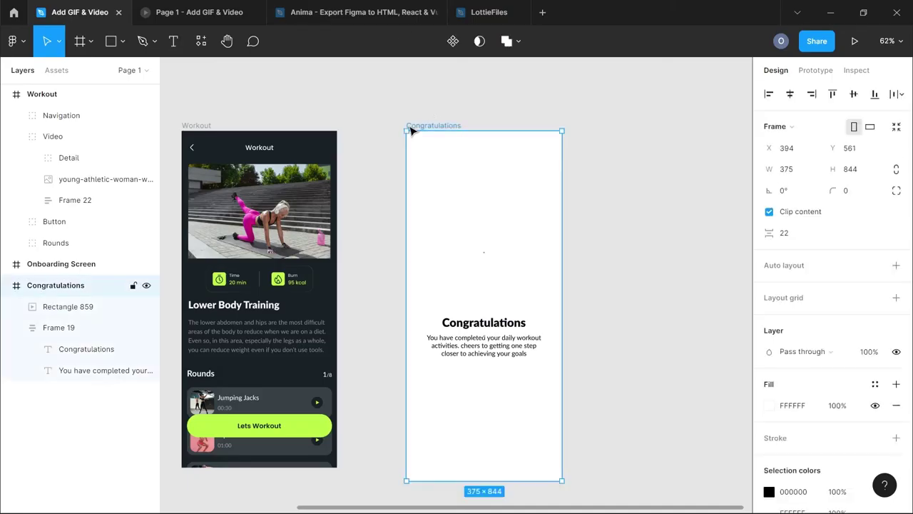
click(853, 41)
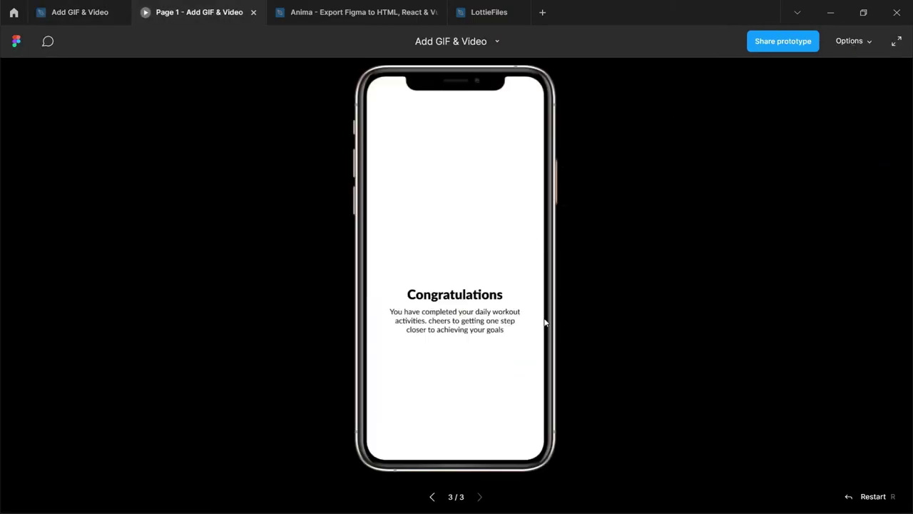